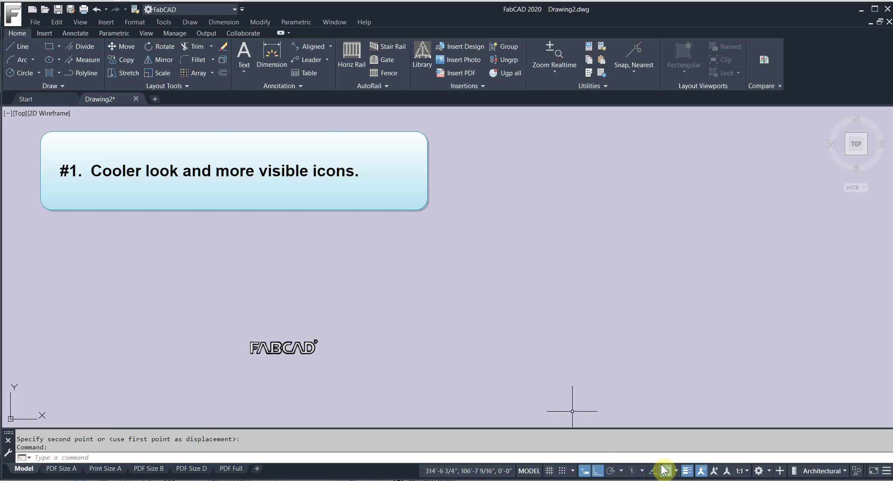
Enable Polar Tracking and Ortho Mode, set Isodraft to Left, and disable Dynamic Input.
left_click(612, 471)
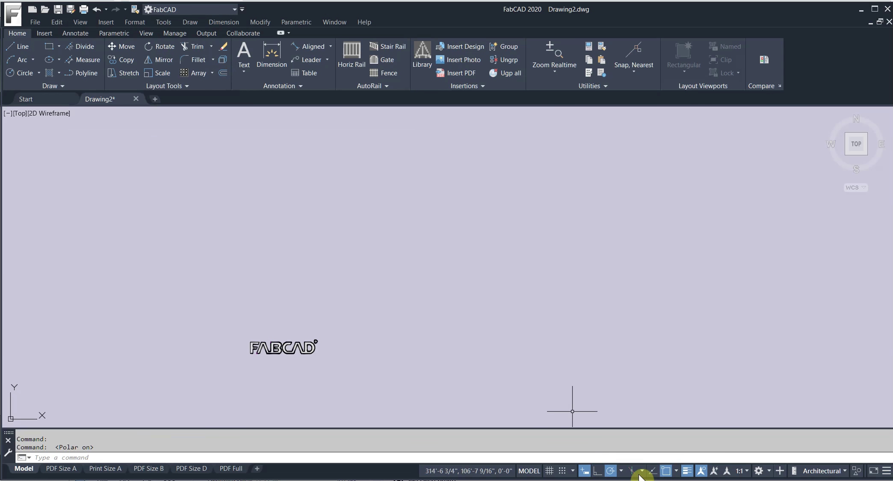
left_click(632, 471)
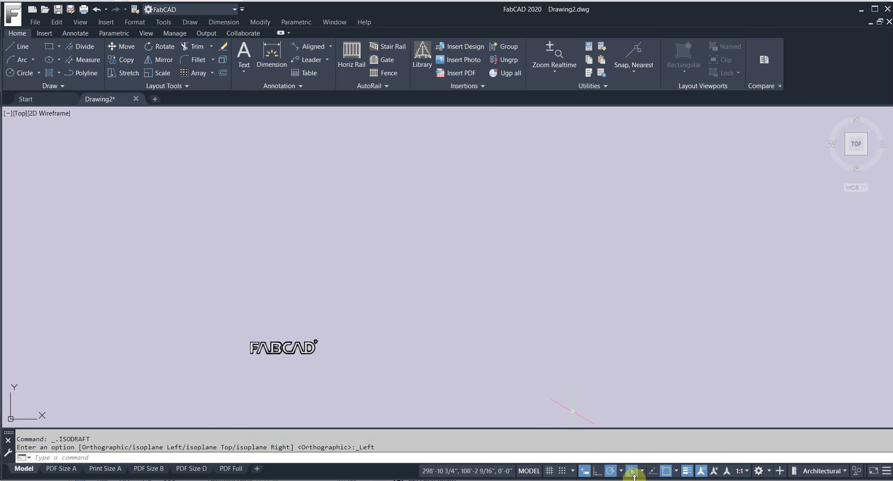
left_click(598, 472)
left_click(584, 471)
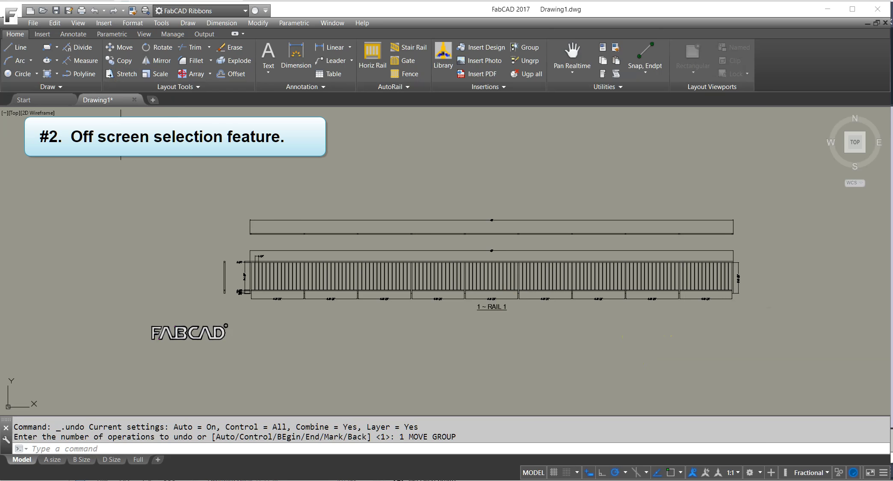
Start Stretch and crossing-select RAIL 1's bottom, including parts past the screen edge.
left_click(126, 77)
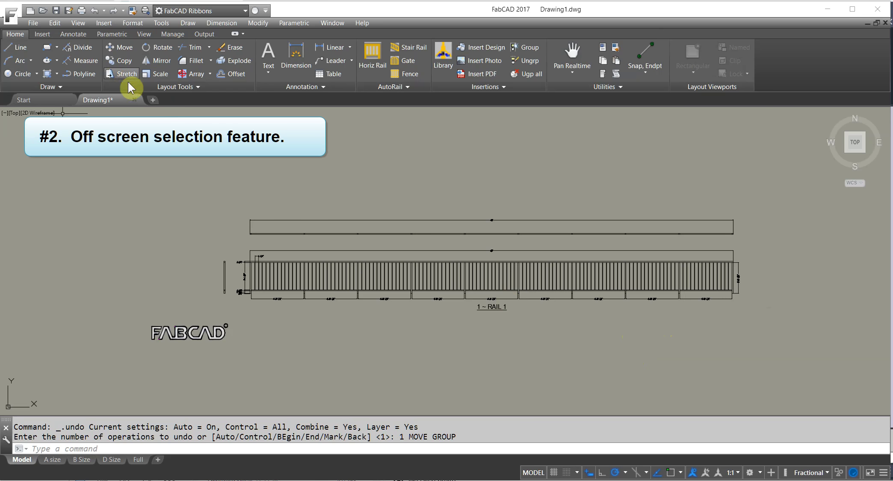
left_click(759, 332)
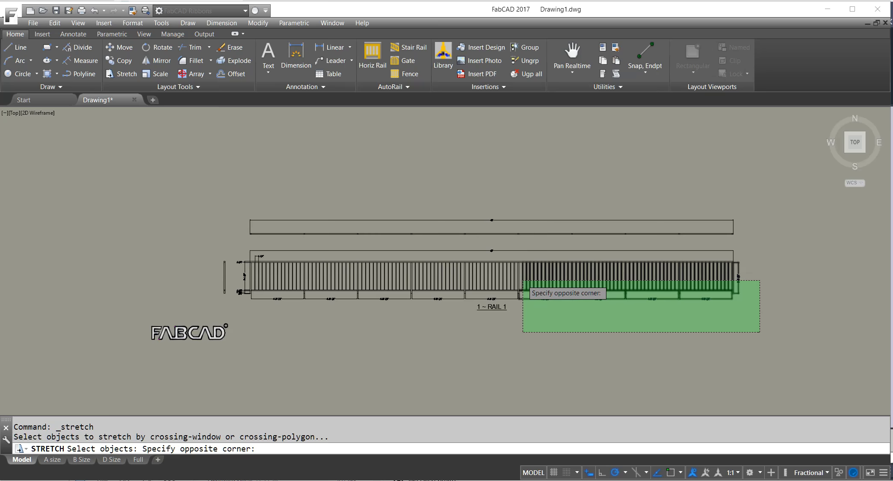
scroll(524, 280, "down", 5)
scroll(532, 277, "up", 7)
scroll(532, 277, "up", 3)
scroll(397, 297, "down", 3)
scroll(513, 273, "up", 1)
left_click(221, 264)
key("Return")
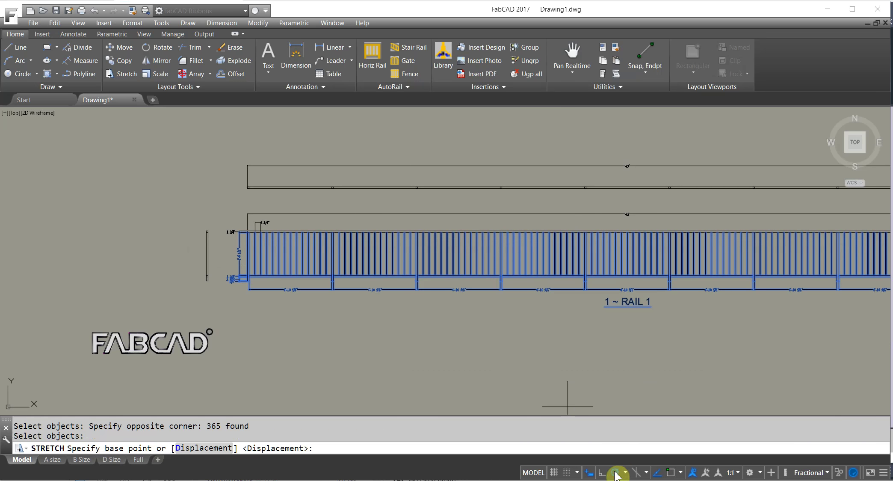
With Ortho on, stretch the selected rail bottom down by 6.
left_click(601, 473)
left_click(397, 319)
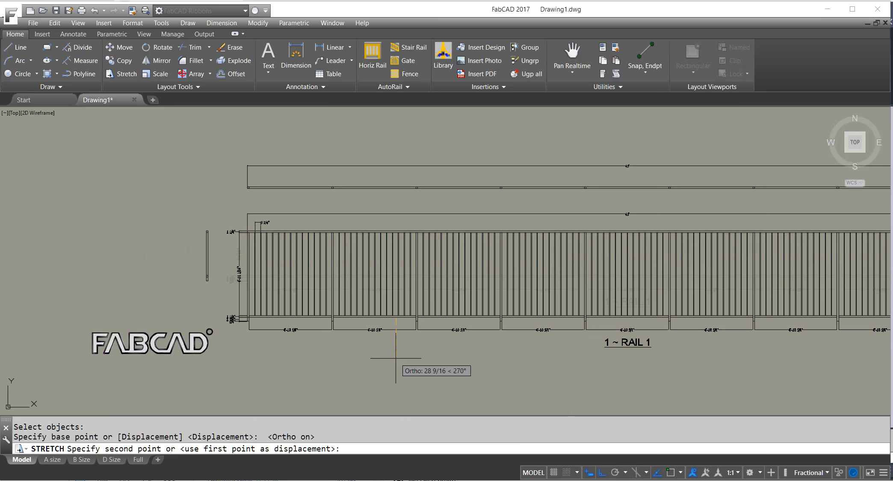
type("6")
key("Return")
middle_click_drag(717, 363, 405, 352)
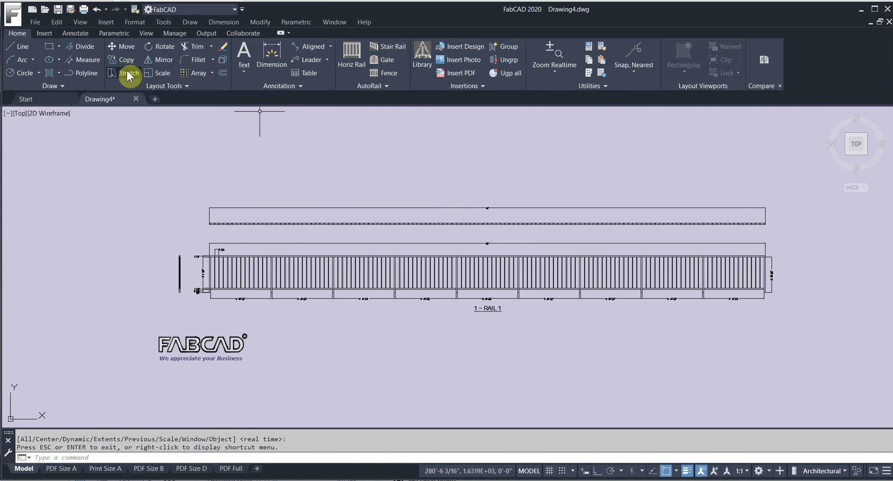
Start Stretch and crossing-select the rail's lower part across its full length.
left_click(127, 75)
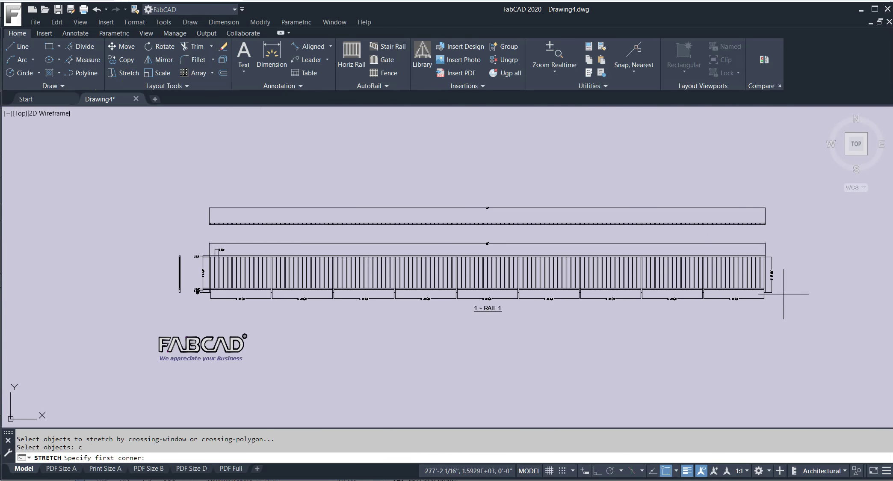
left_click(777, 326)
middle_click_drag(441, 279, 598, 310)
scroll(524, 312, "down", 2)
scroll(524, 311, "up", 6)
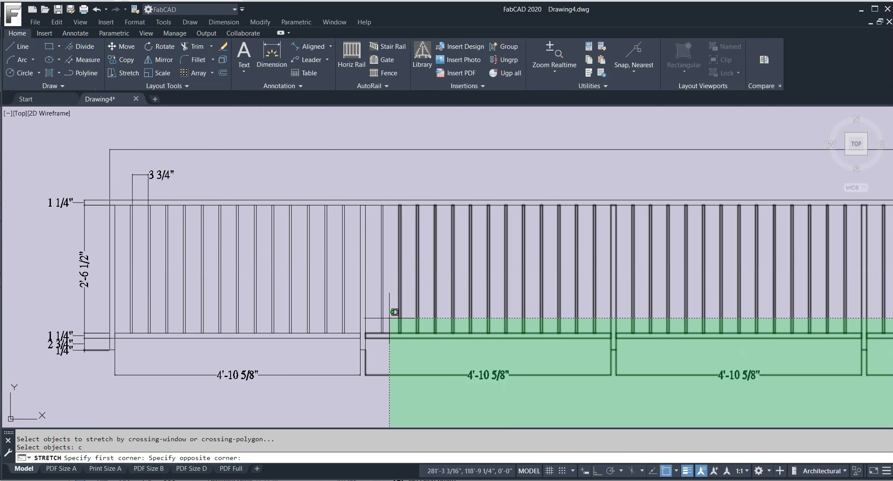
middle_click_drag(390, 318, 755, 265)
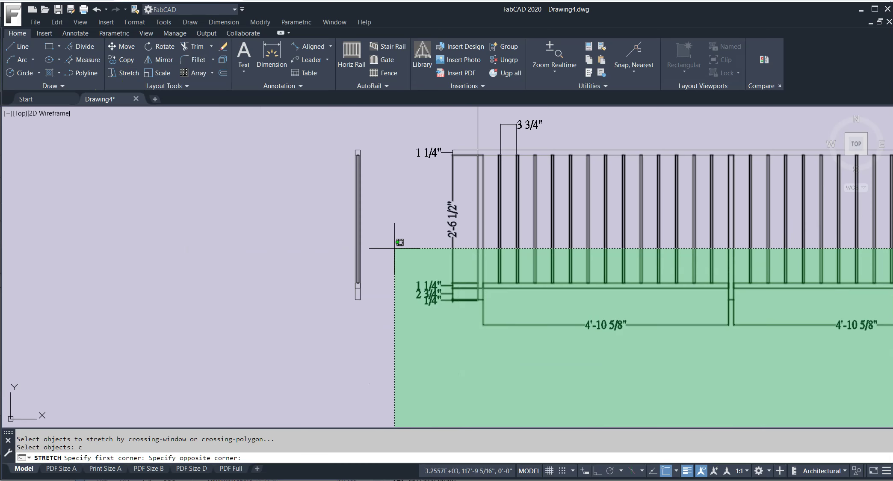
left_click(394, 248)
key("Return")
With Ortho on, stretch the selection down by 6 to lengthen the pickets.
left_click(598, 470)
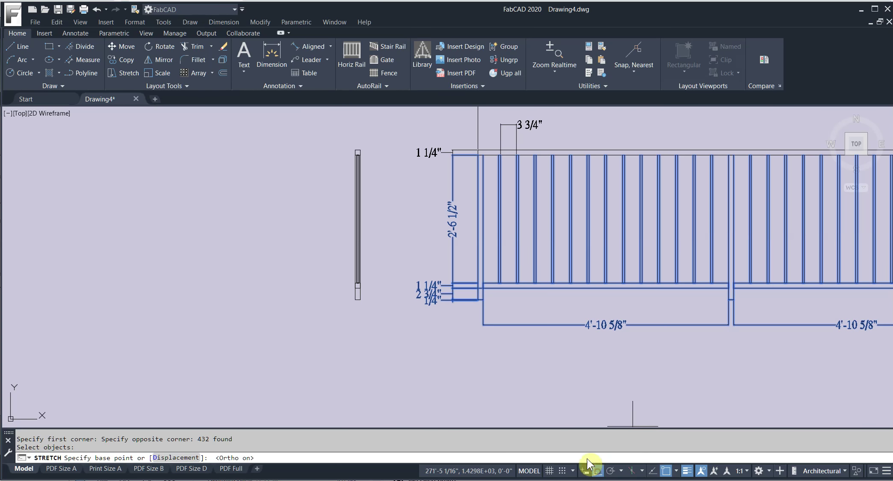
left_click(393, 316)
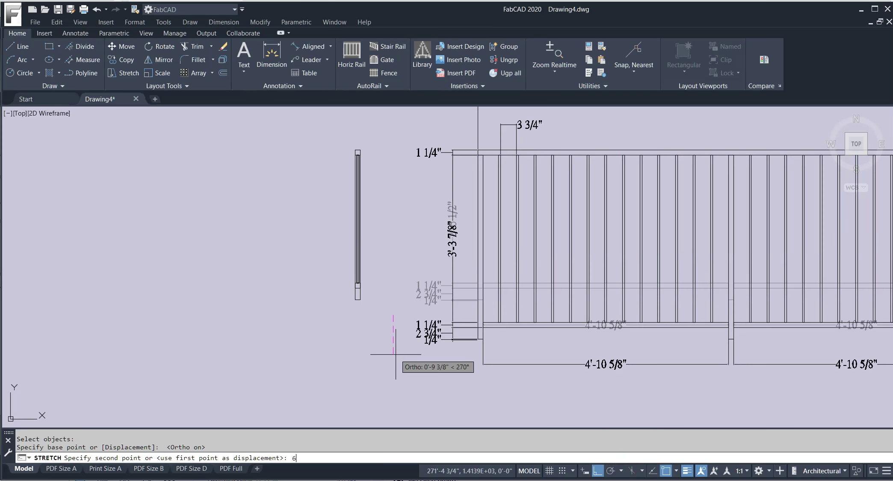
type("6")
key("Return")
scroll(685, 360, "down", 6)
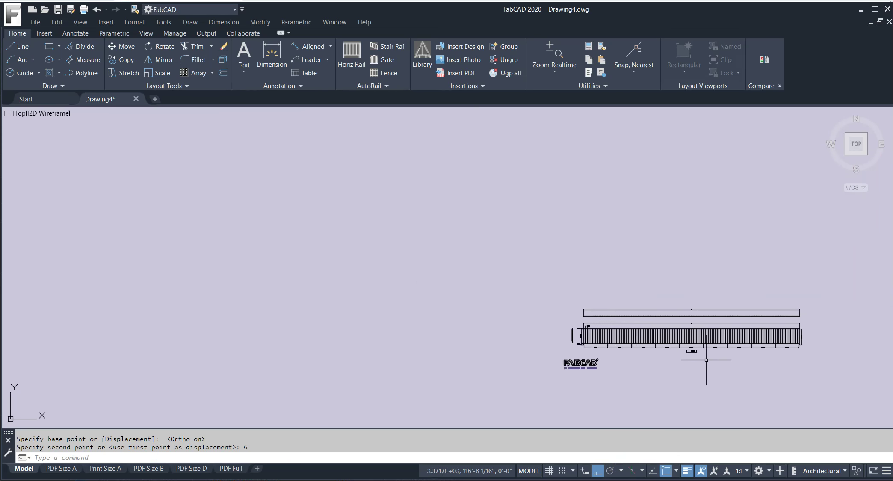
scroll(706, 360, "up", 6)
middle_click_drag(675, 228, 671, 244)
scroll(667, 237, "up", 8)
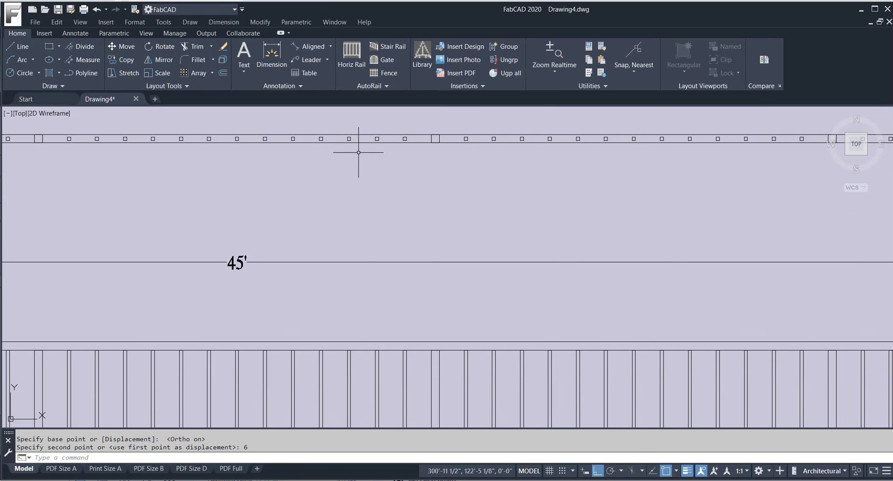
scroll(442, 193, "down", 8)
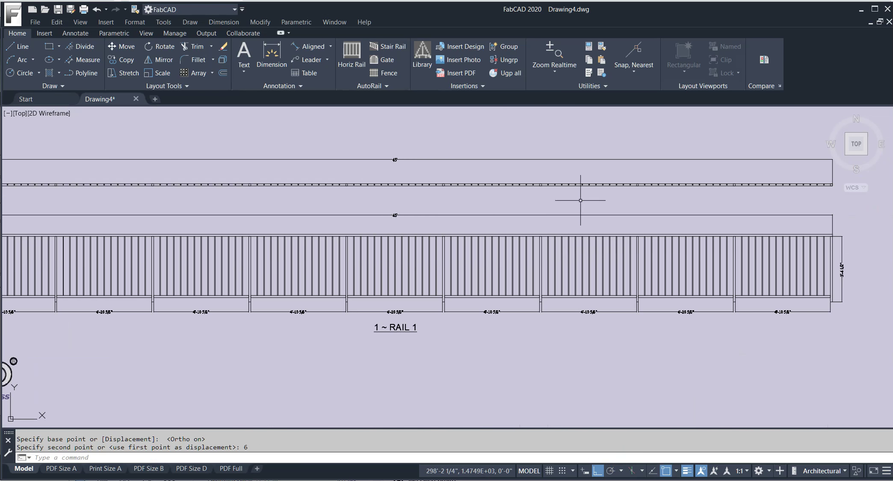
scroll(598, 206, "down", 6)
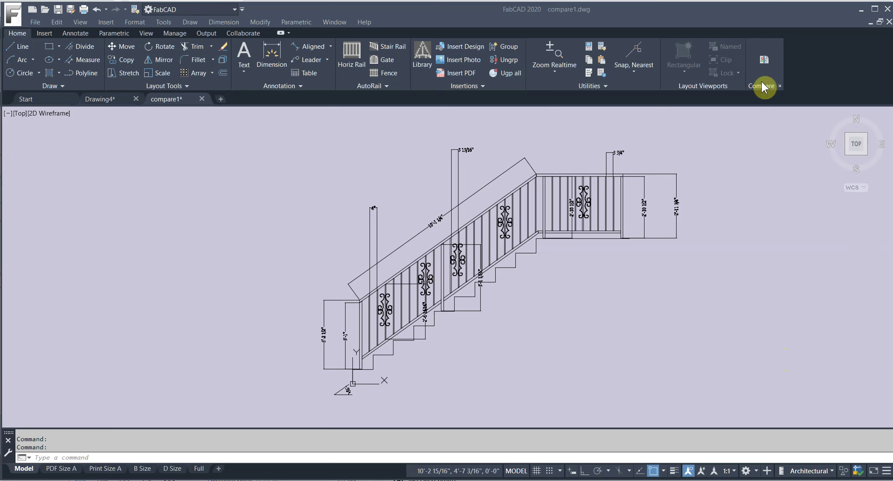
Run Compare on compare1 against compare2.dwg to highlight the stair differences.
left_click(762, 60)
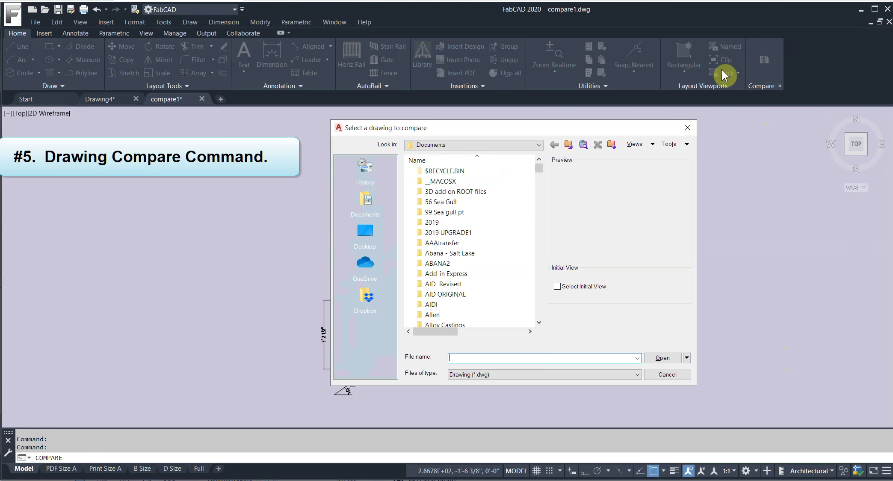
left_click_drag(538, 167, 545, 222)
left_click(453, 294)
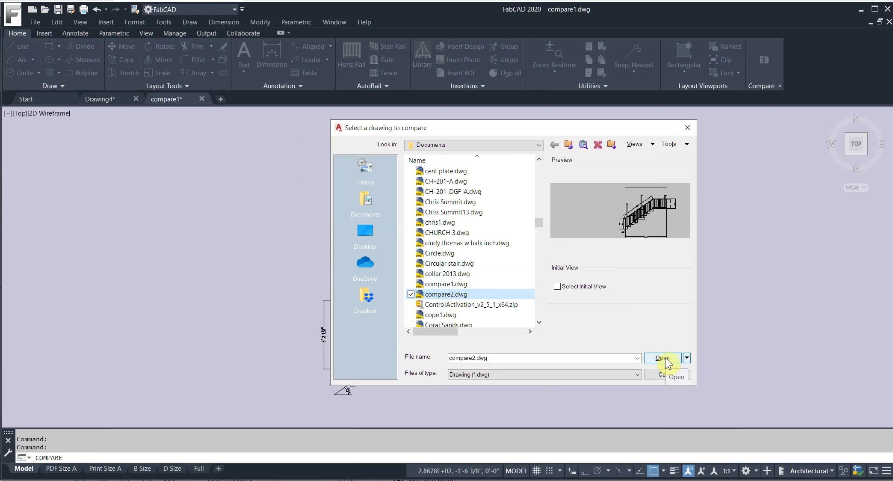
left_click(665, 358)
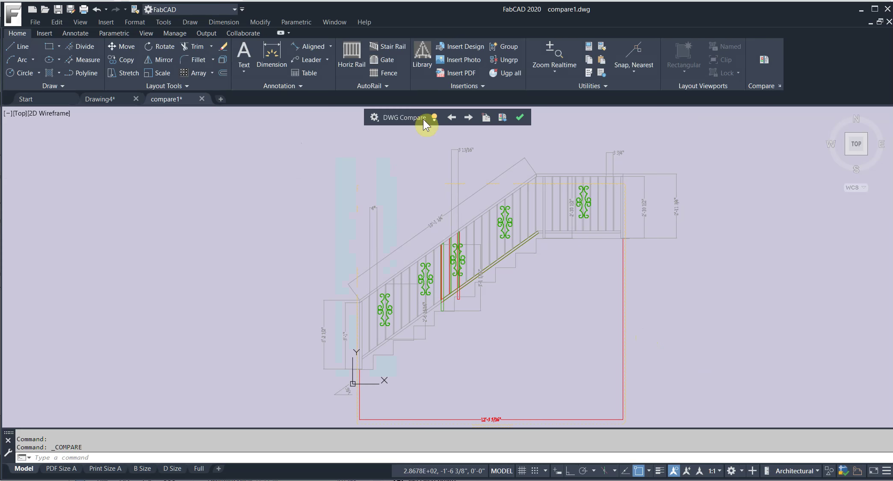
left_click(435, 116)
left_click(434, 117)
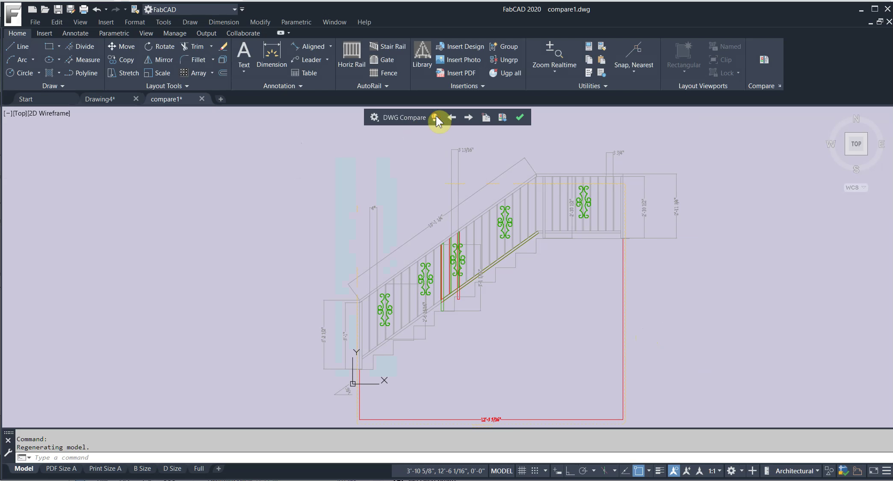
left_click(375, 117)
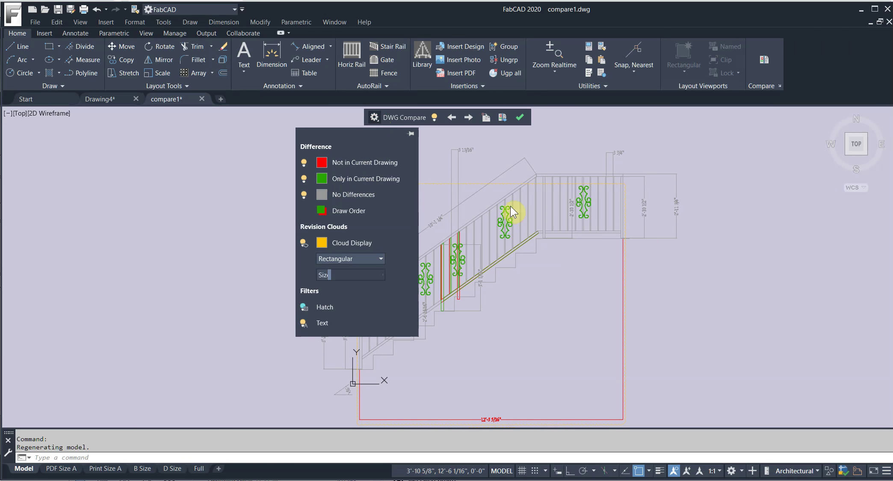
left_click(374, 118)
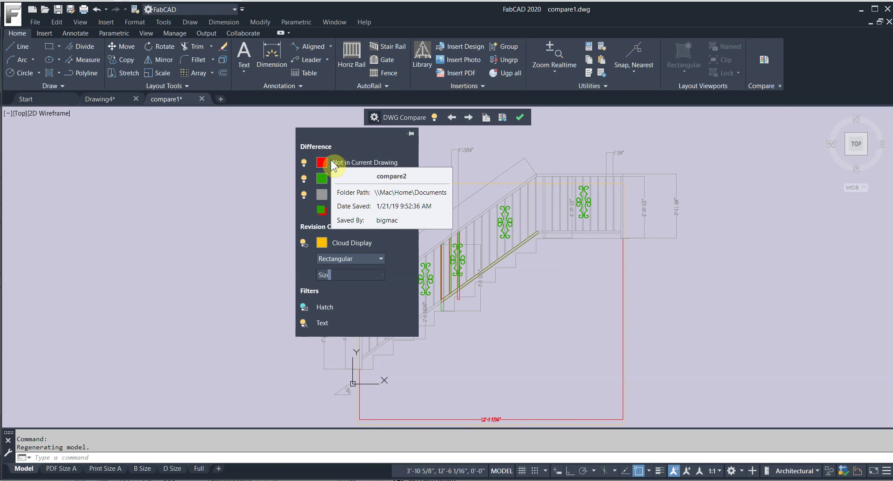
mouse_move(339, 187)
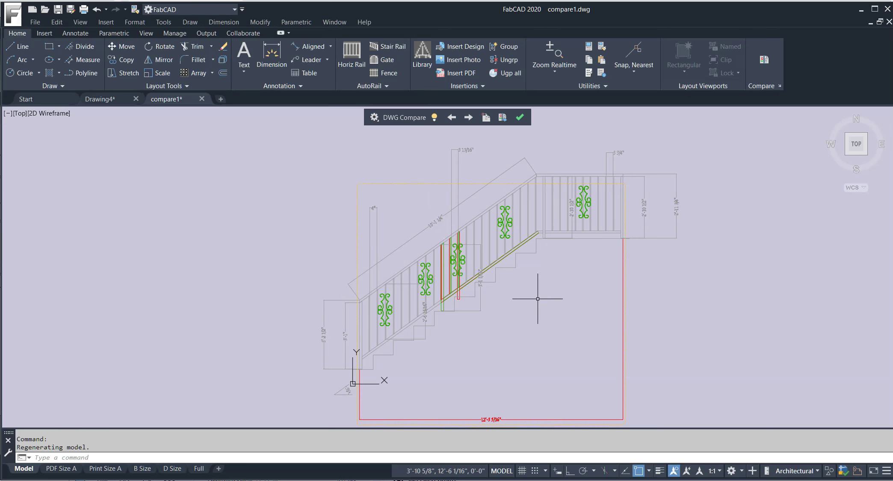
scroll(485, 292, "up", 3)
scroll(507, 293, "down", 2)
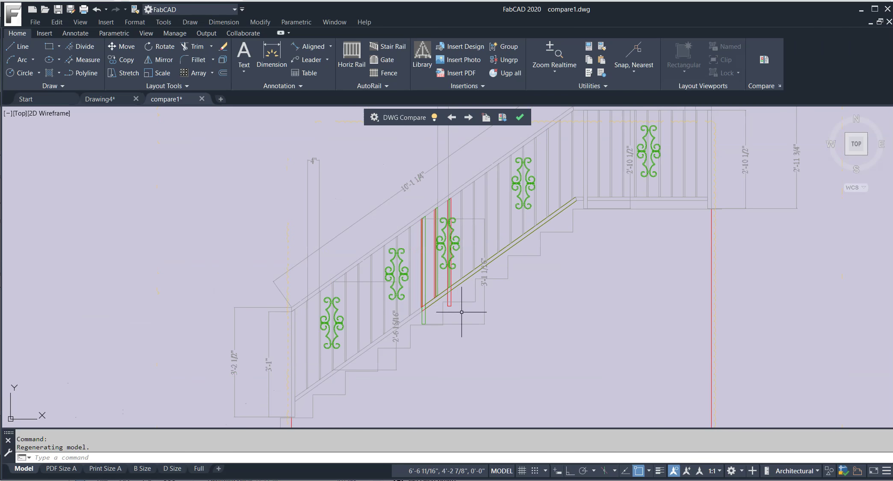
scroll(487, 286, "down", 2)
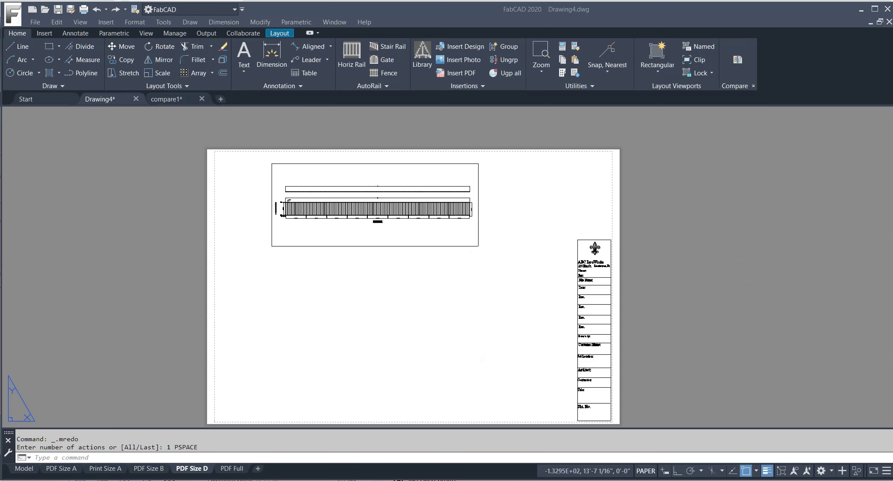
Try 1/4" and 3/4" viewport scales, settling on 1/2" = 1'-0".
left_click(439, 246)
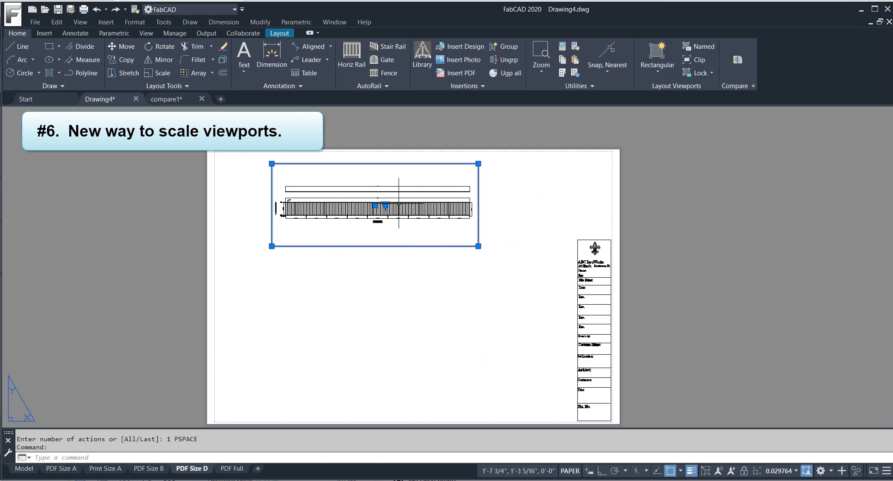
left_click(385, 205)
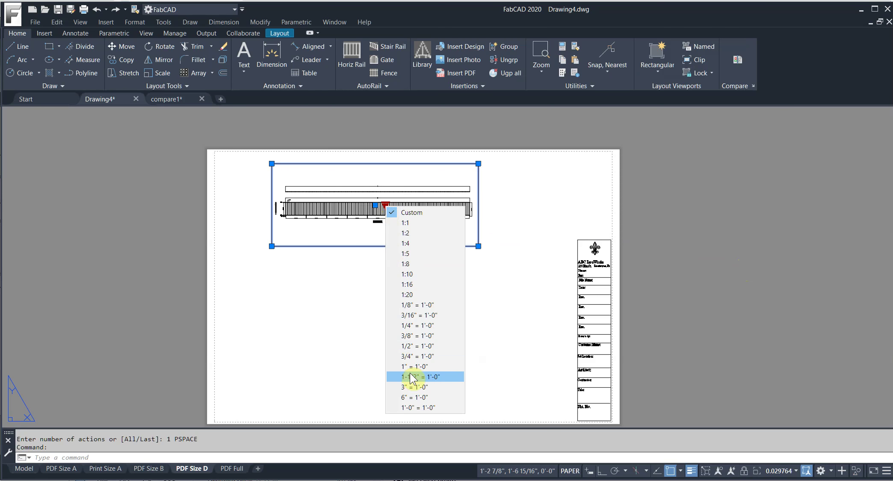
left_click(404, 325)
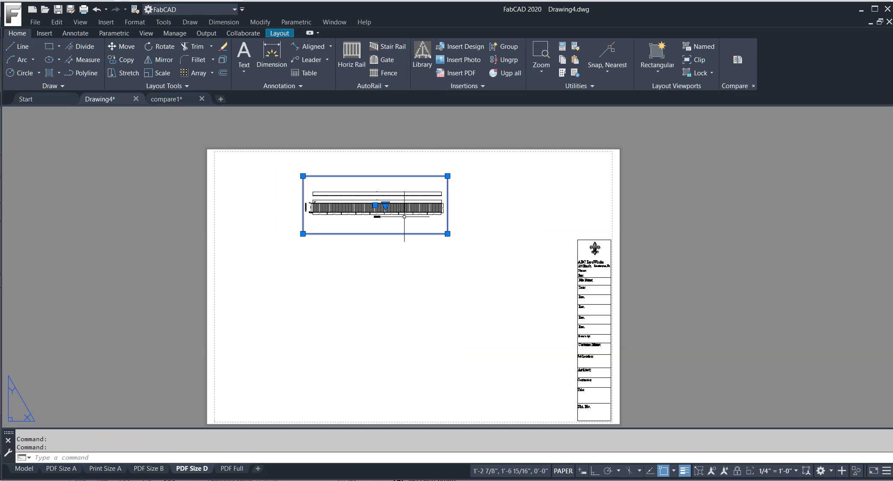
left_click(386, 205)
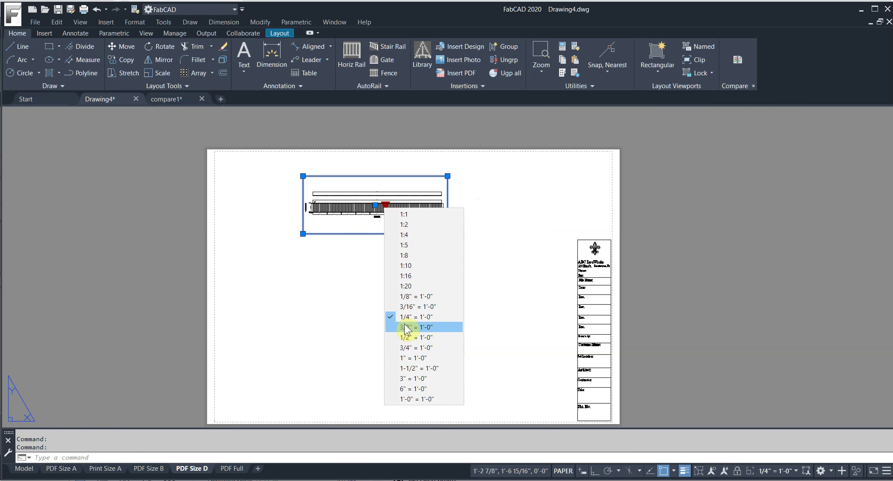
left_click(404, 347)
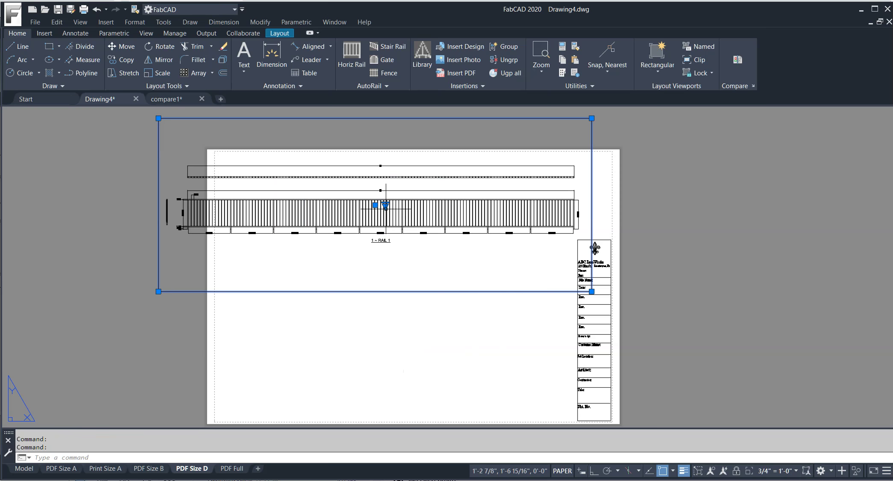
left_click(386, 205)
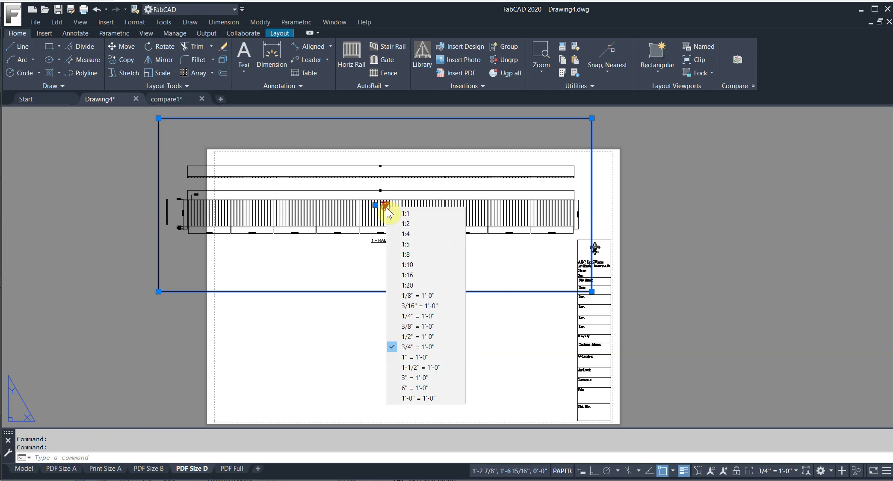
left_click(399, 335)
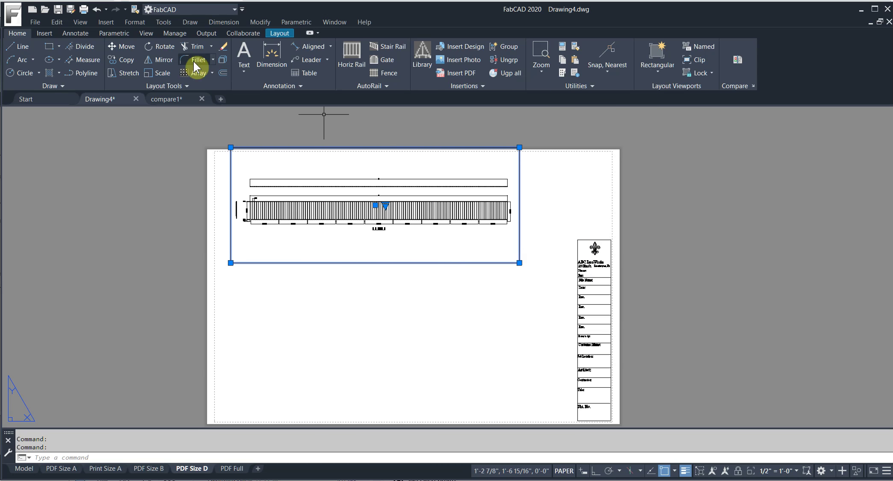
Move the viewport up and left on the sheet, keeping the 1/2" = 1'-0" scale.
left_click(121, 46)
left_click(350, 282)
left_click(336, 291)
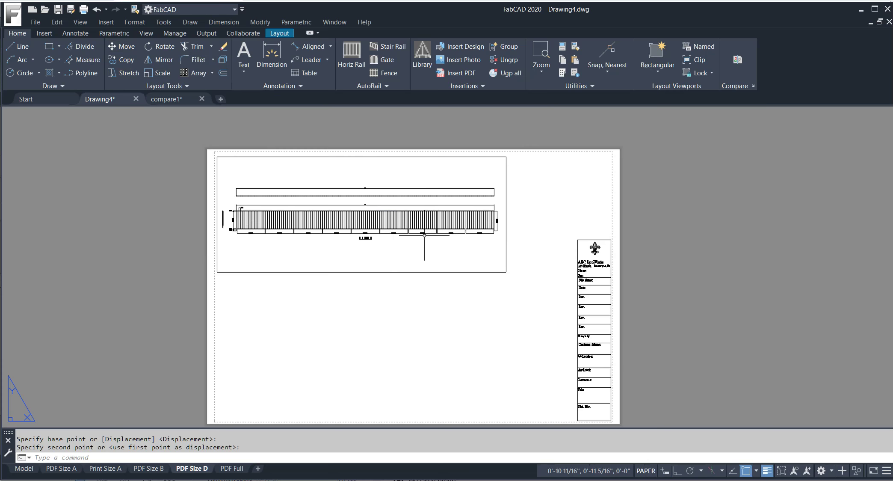
left_click(396, 272)
left_click(371, 213)
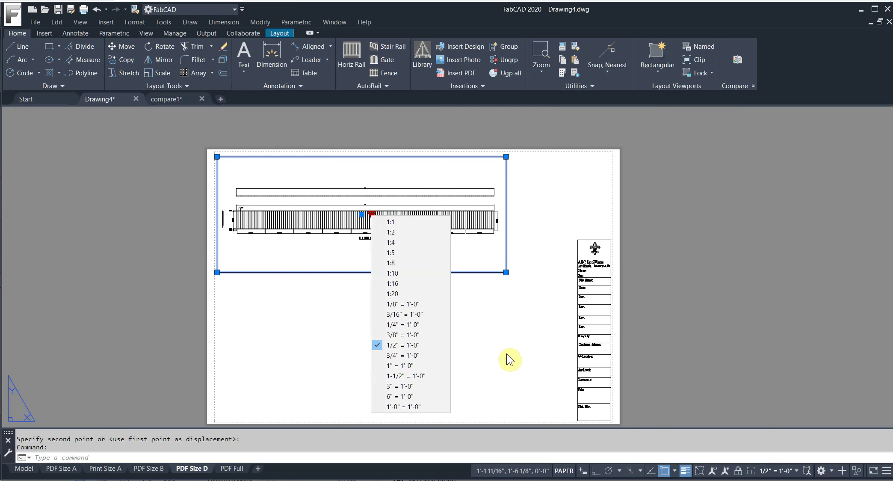
left_click(484, 334)
left_click(435, 276)
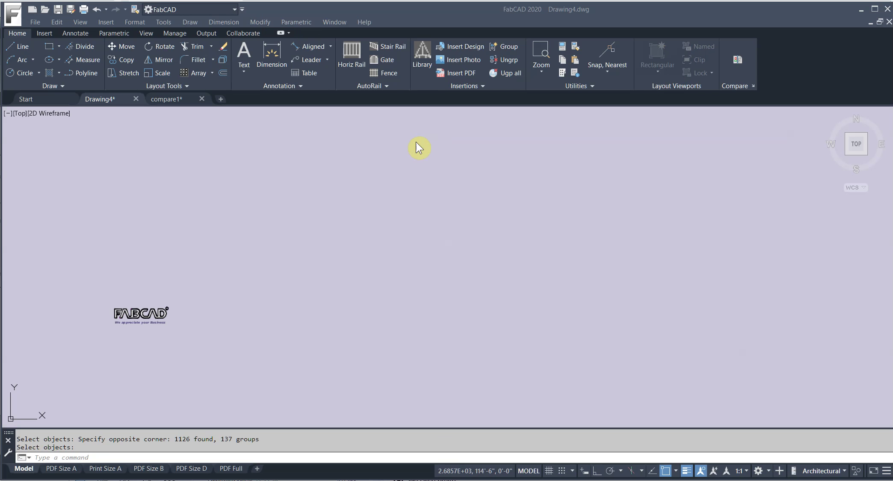
Load the 1-1/4" alternating pickets template into Horiz Rail and accept its short picket settings.
left_click(354, 54)
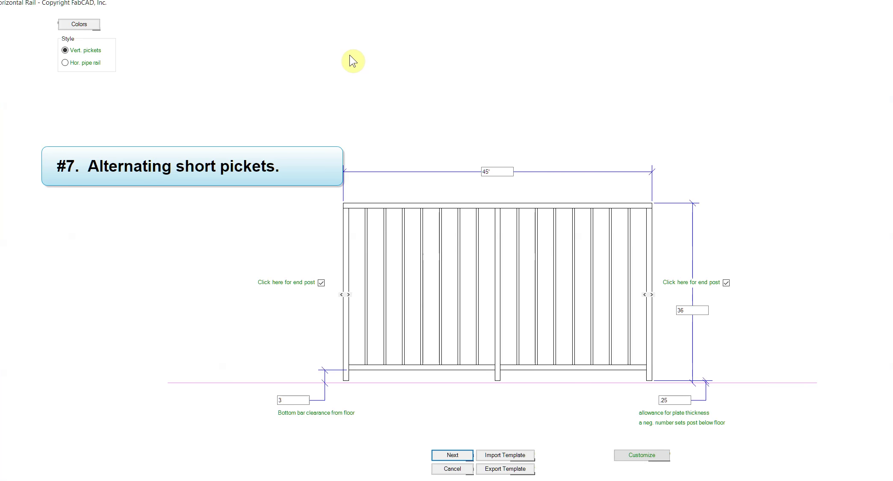
left_click(506, 455)
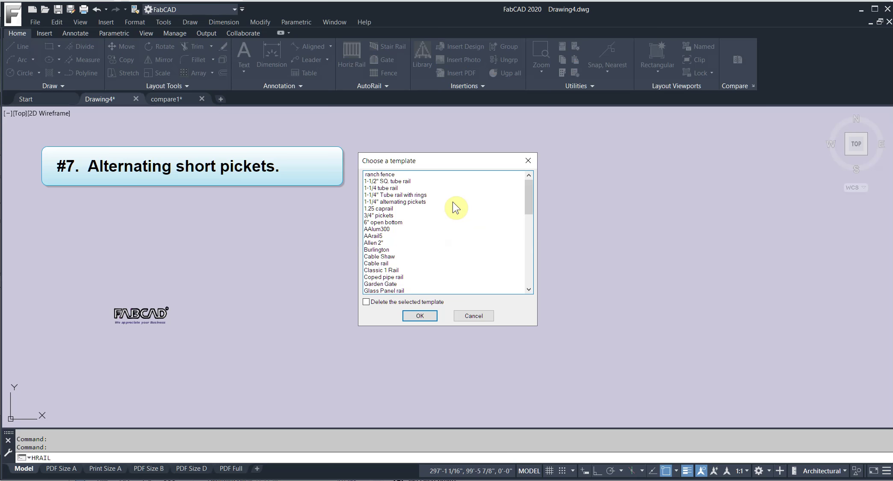
left_click(378, 203)
left_click(420, 316)
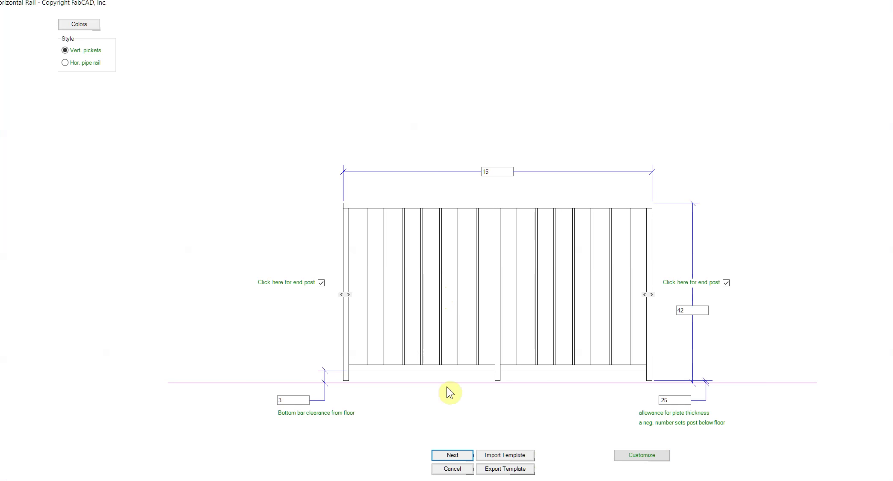
left_click(454, 455)
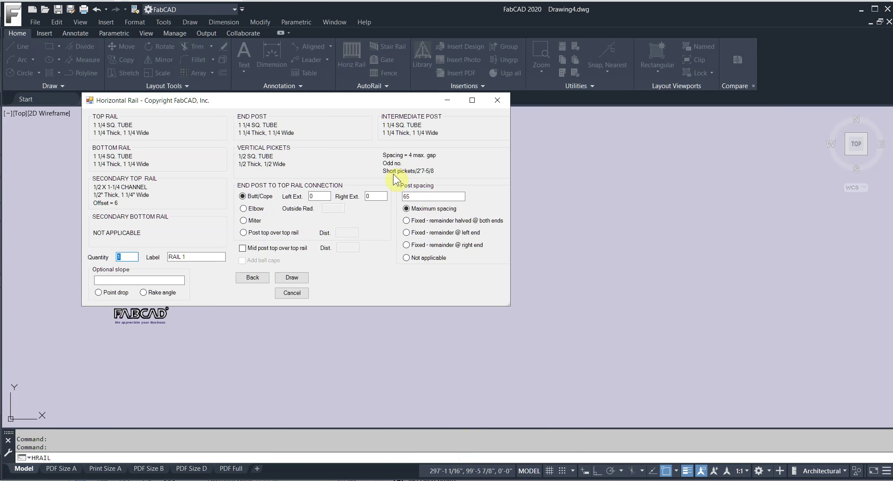
left_click(290, 157)
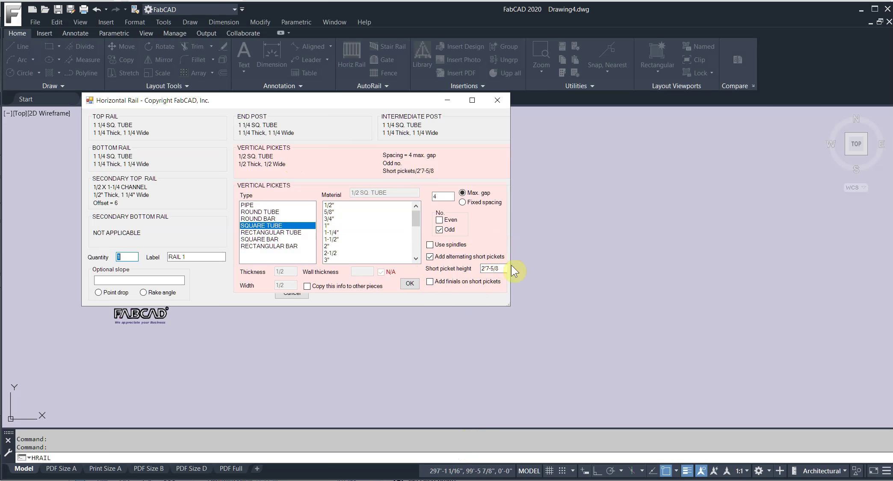
left_click(409, 283)
Draw the 15' RAIL 1 and place it along with its bill table.
left_click(300, 278)
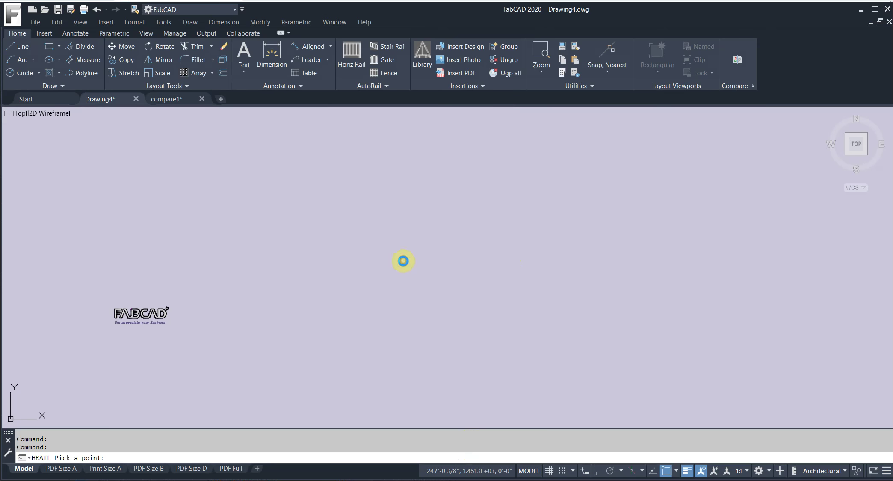
left_click(454, 270)
left_click(530, 280)
scroll(449, 237, "up", 5)
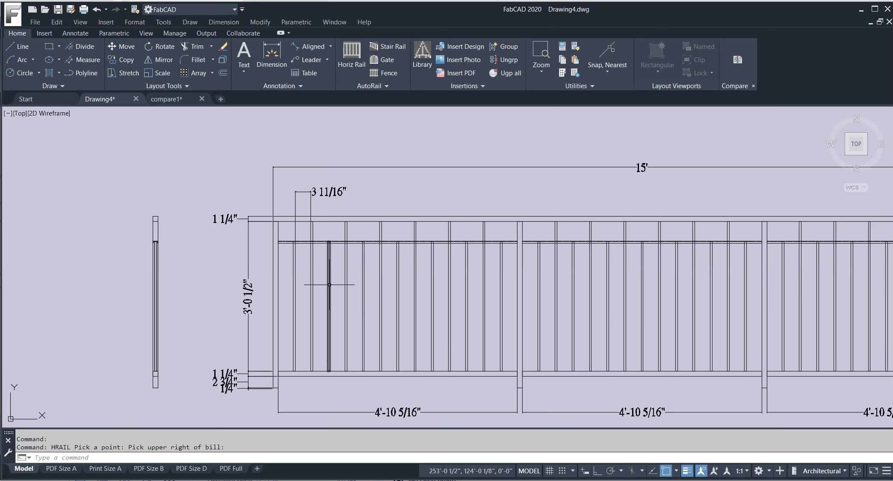
scroll(735, 246, "down", 3)
scroll(639, 257, "up", 3)
scroll(640, 257, "down", 3)
scroll(640, 257, "down", 4)
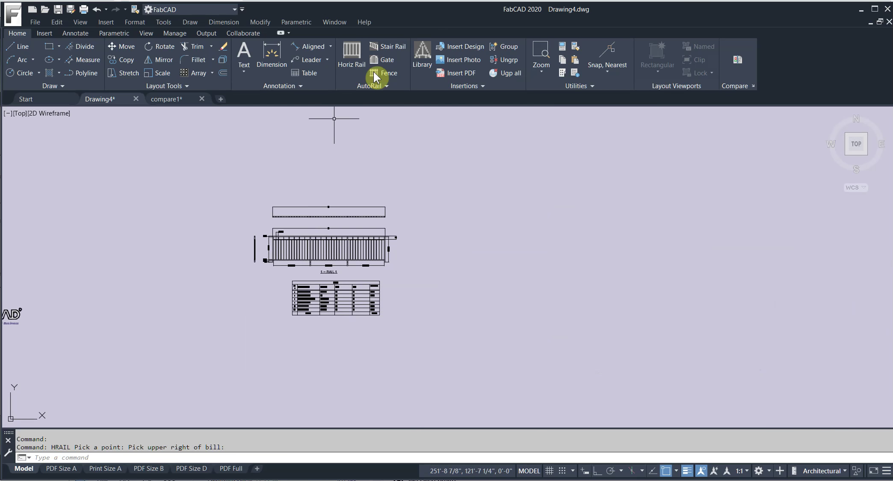
Create a 16' arched gate from the Puppy Picket Gate template with short pickets and default finials.
left_click(381, 60)
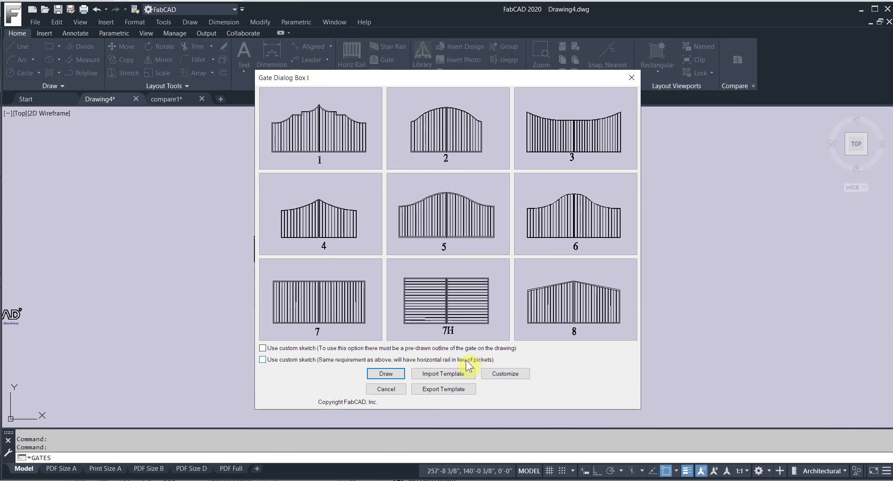
left_click(451, 374)
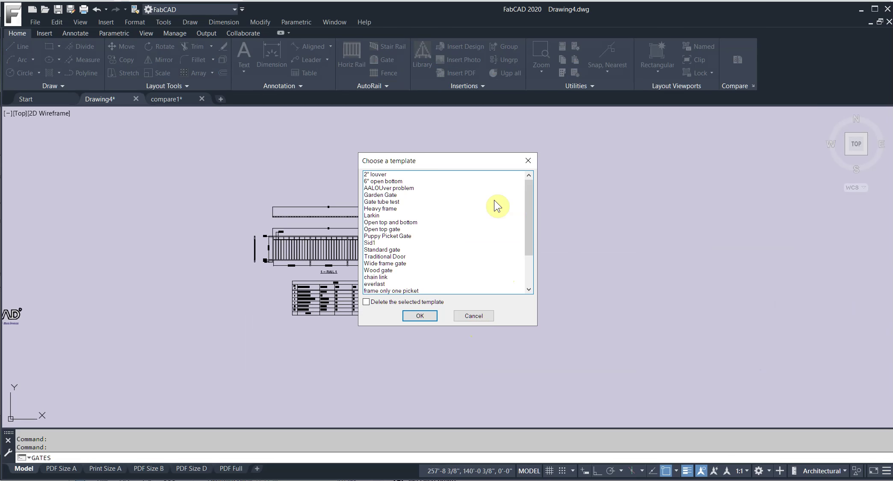
left_click(391, 238)
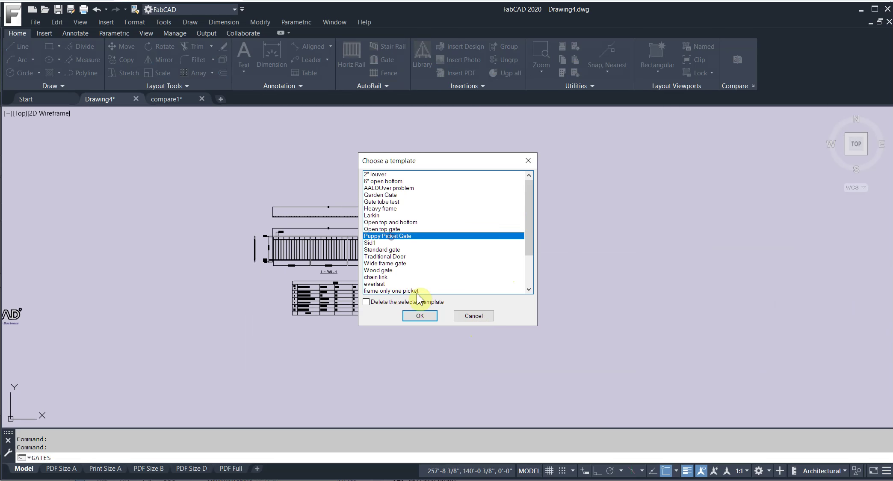
left_click(418, 314)
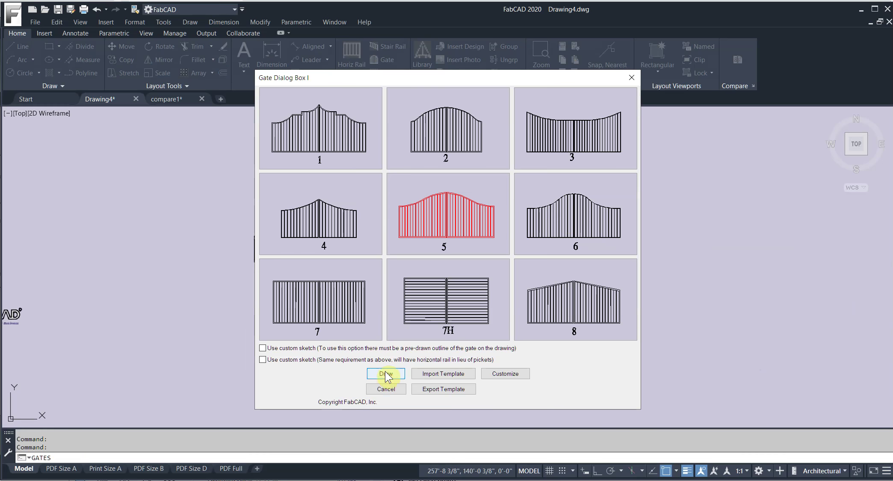
left_click(387, 373)
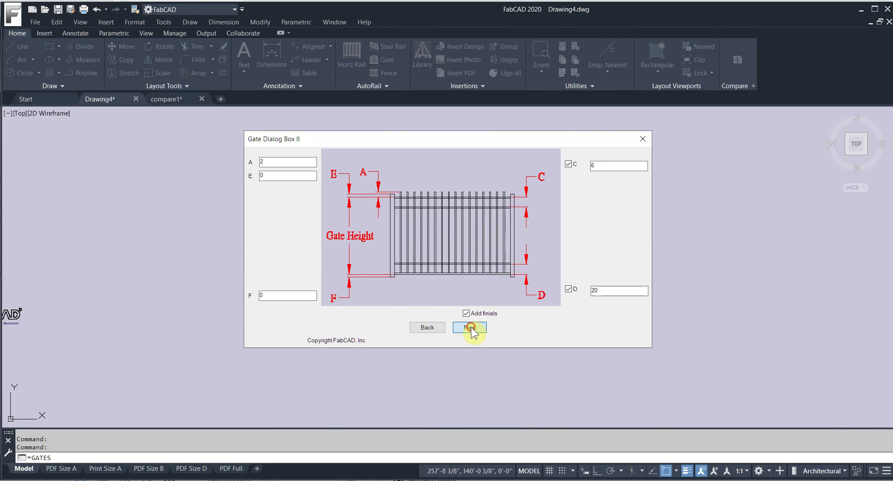
left_click(471, 326)
left_click(310, 171)
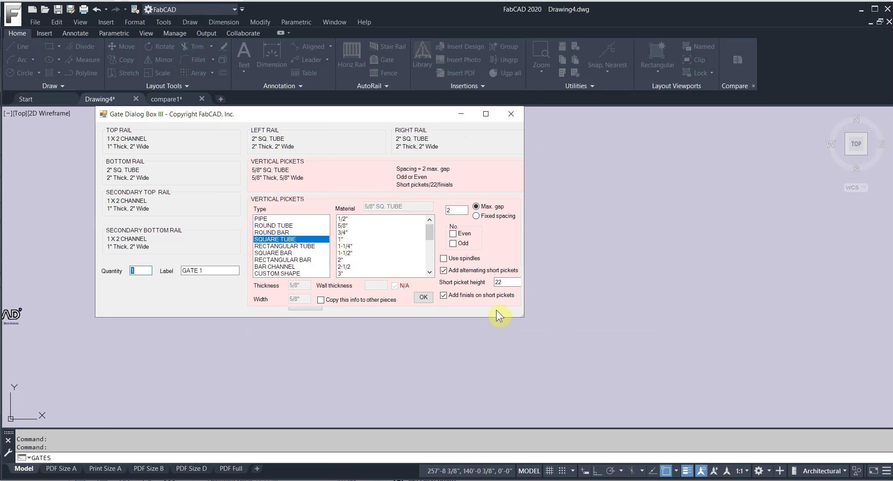
left_click(424, 298)
left_click(315, 289)
left_click(231, 324)
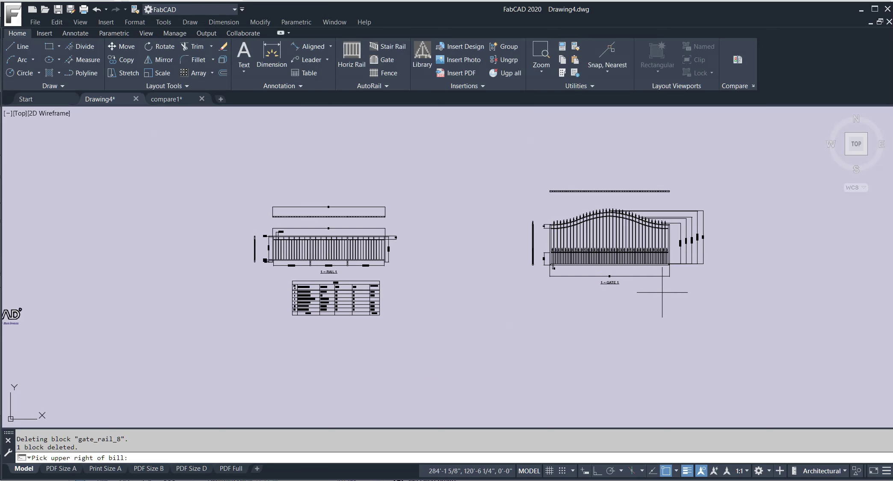
Apply a wipeout to the gate's top rail.
scroll(614, 258, "up", 5)
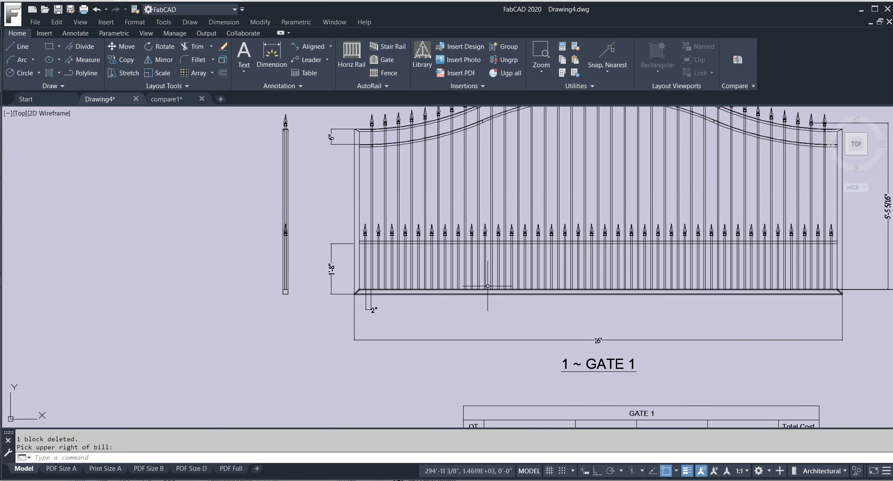
scroll(470, 290, "up", 5)
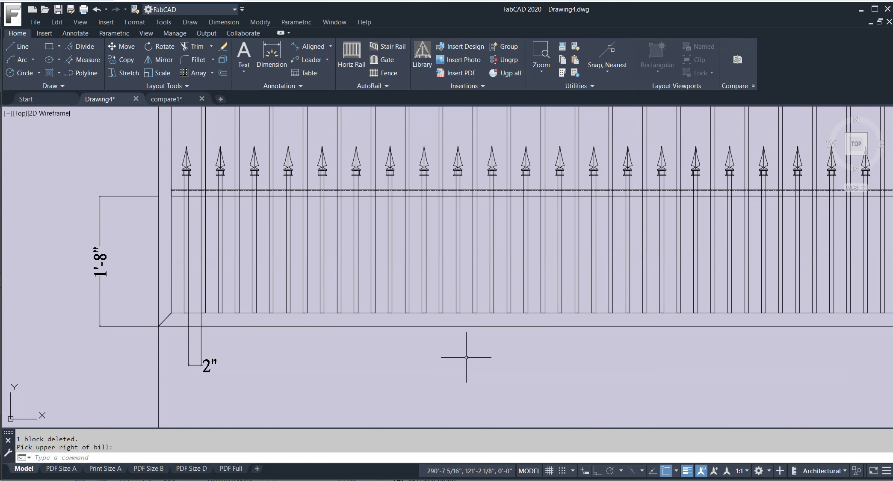
scroll(466, 359, "down", 2)
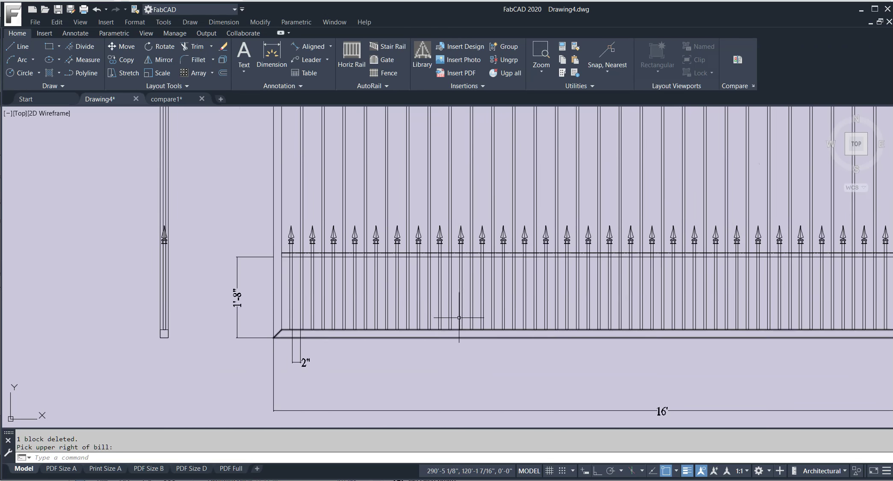
left_click(384, 85)
left_click(404, 100)
left_click(508, 258)
key("Return")
scroll(669, 363, "down", 2)
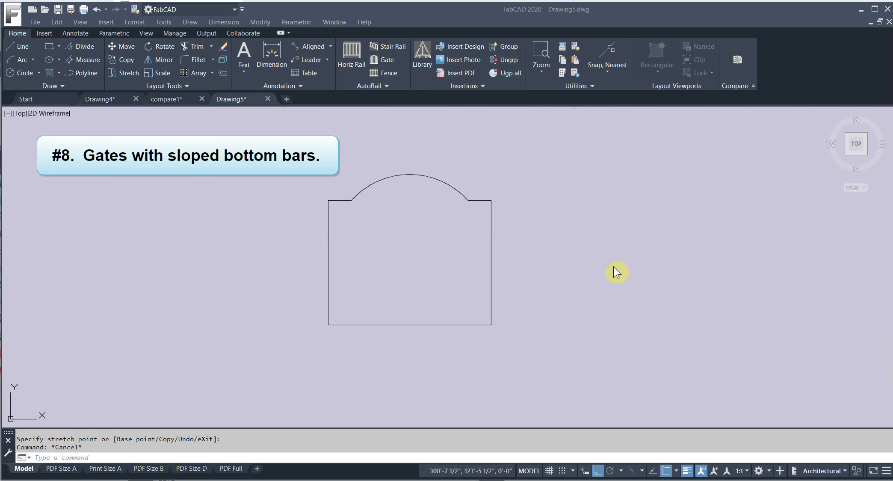
Move the outline's bottom-left corner so its bottom bar slopes.
type("m")
key("Return")
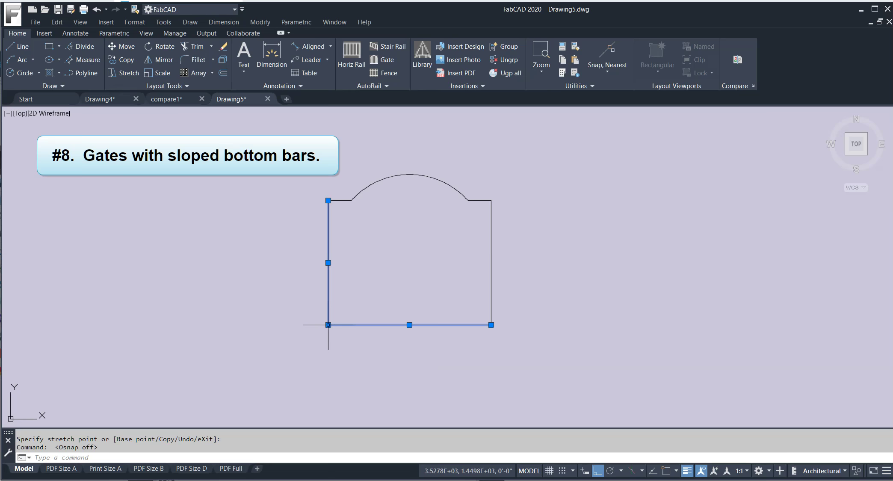
left_click(328, 325)
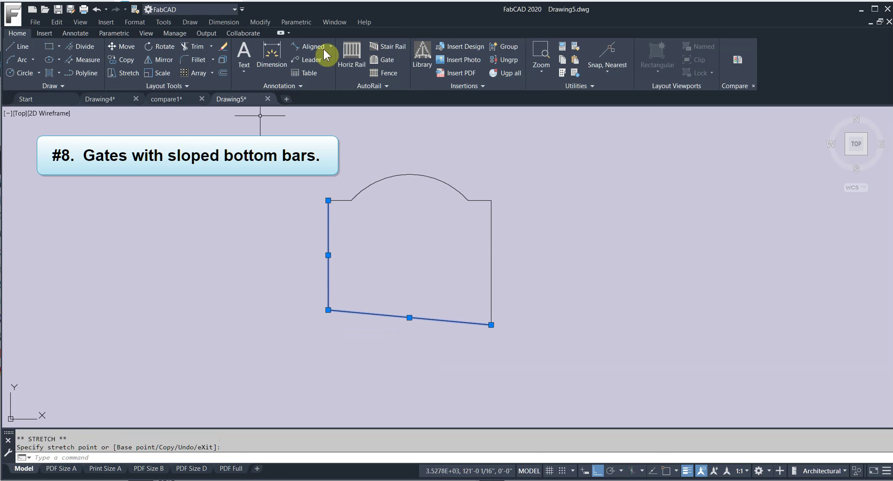
Set up a gate from the Standard gate template with the default finial.
left_click(385, 60)
left_click(444, 377)
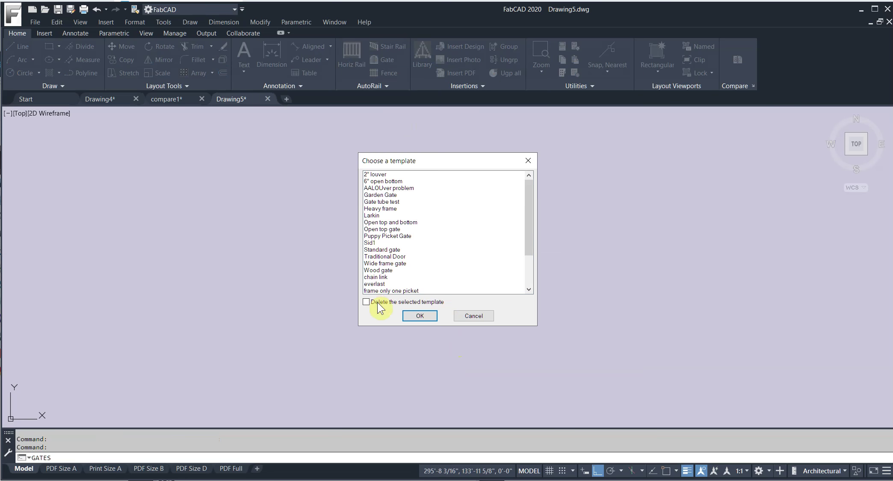
left_click(390, 251)
left_click(423, 315)
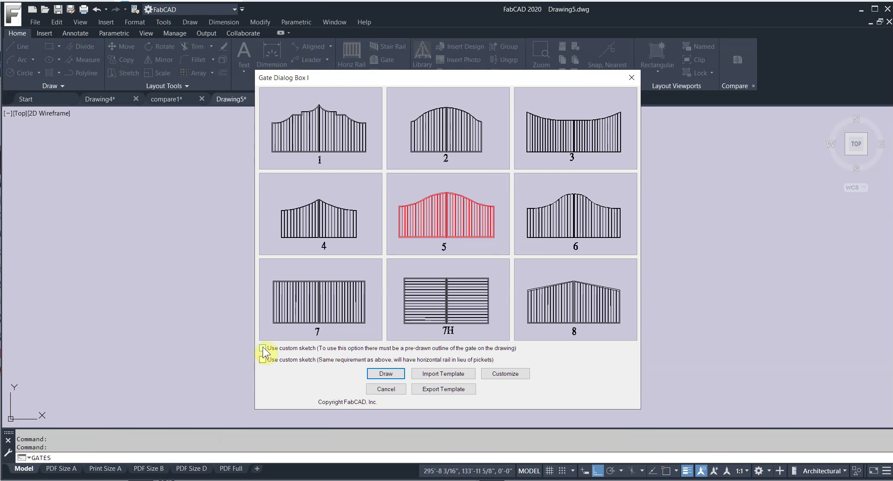
left_click(391, 372)
left_click(473, 329)
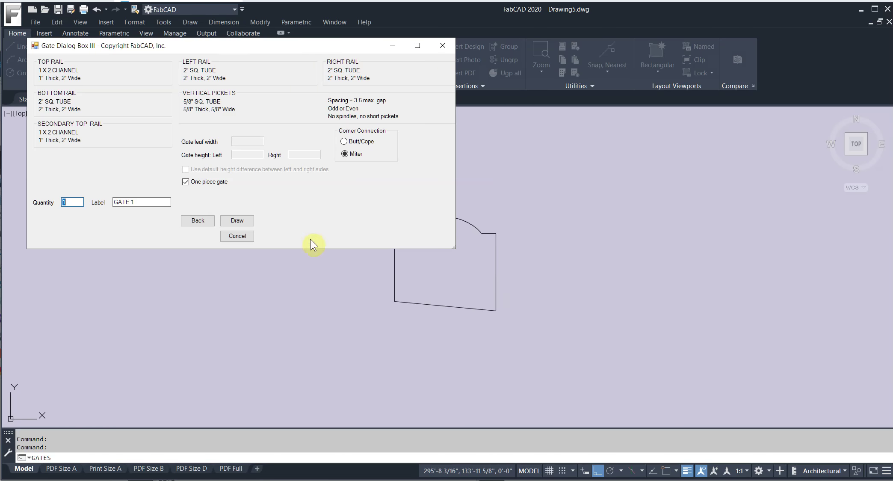
left_click(240, 222)
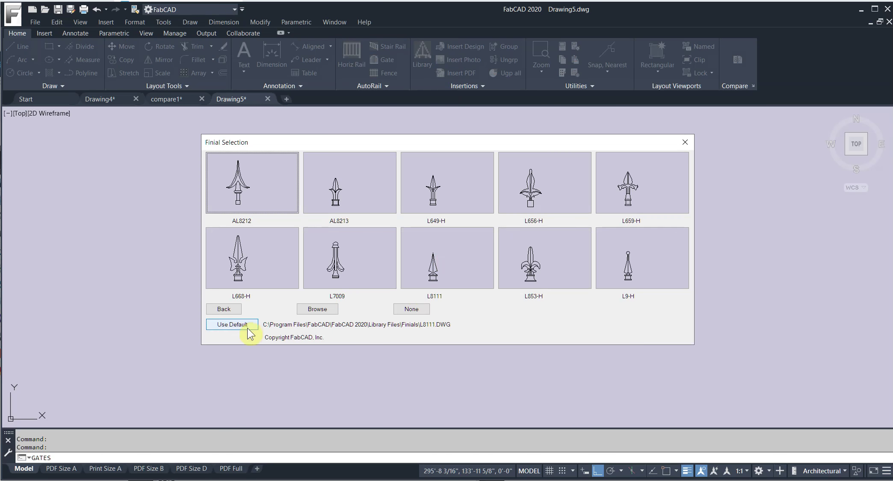
left_click(243, 325)
Select the arched outline to draw GATE 1 and place its bill of materials below.
left_click(535, 348)
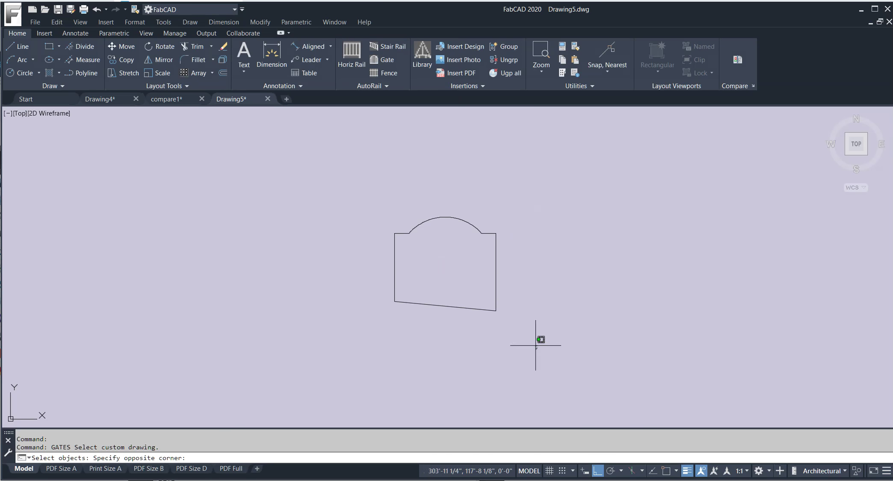
left_click(379, 191)
right_click(598, 304)
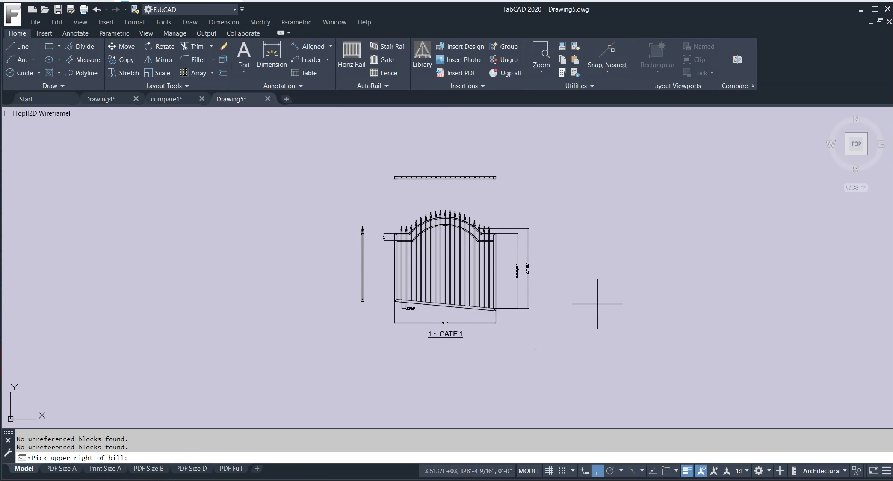
left_click(496, 353)
scroll(431, 306, "up", 4)
scroll(430, 335, "down", 4)
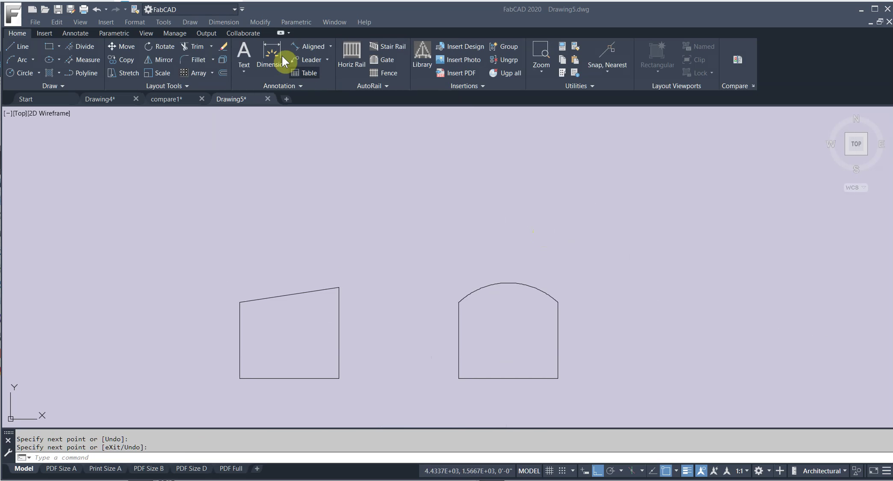
Load the 2" louver gate template with the horizontal-slat custom sketch option.
left_click(383, 59)
left_click(387, 373)
left_click(446, 324)
left_click(375, 174)
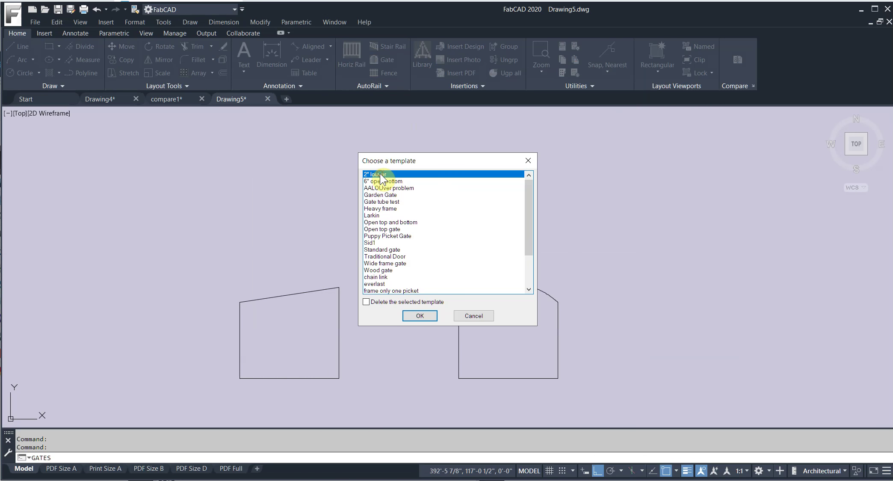
left_click(426, 314)
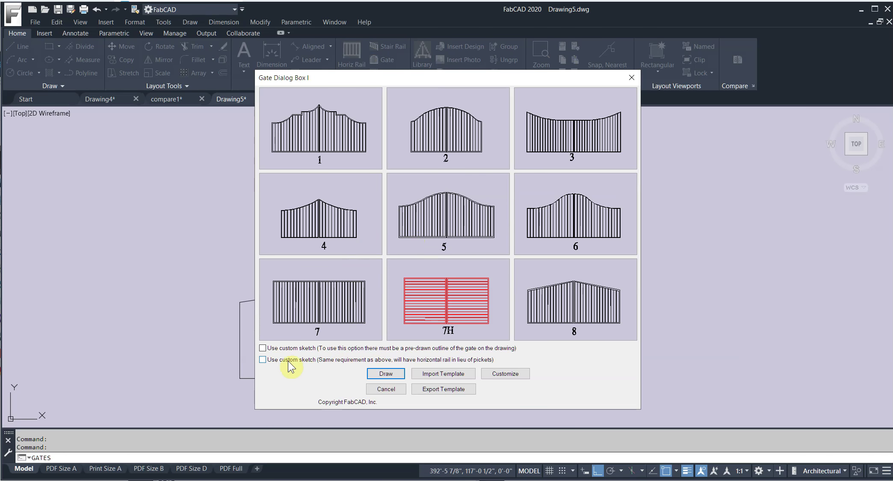
left_click(262, 359)
left_click(386, 373)
left_click(468, 328)
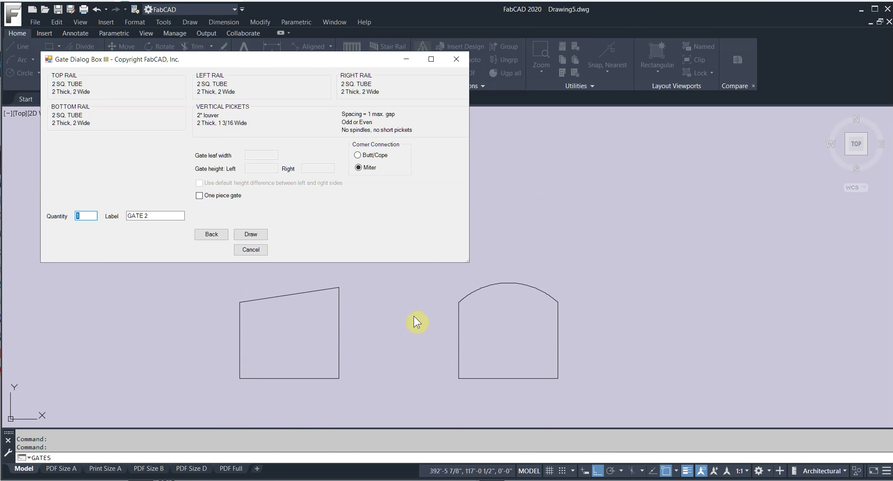
Draw GATE 2 on the sloped-top outline and place its bill of materials.
left_click(251, 234)
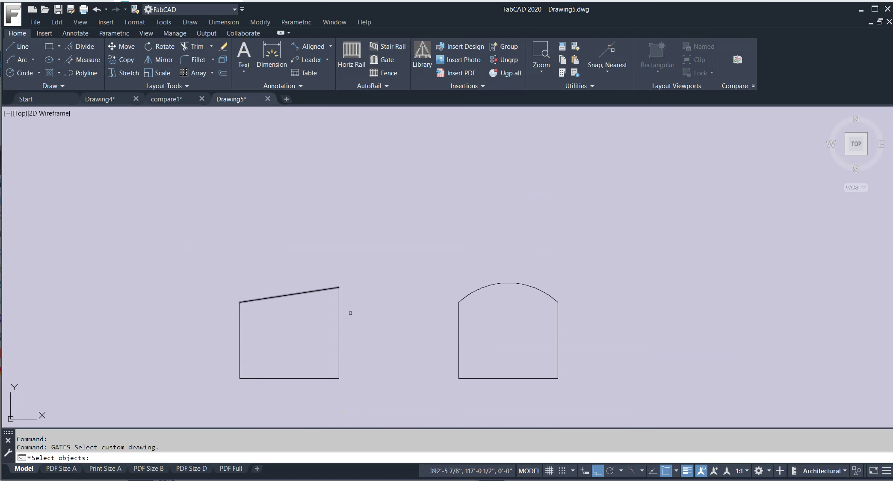
left_click(368, 398)
left_click(284, 253)
right_click(305, 247)
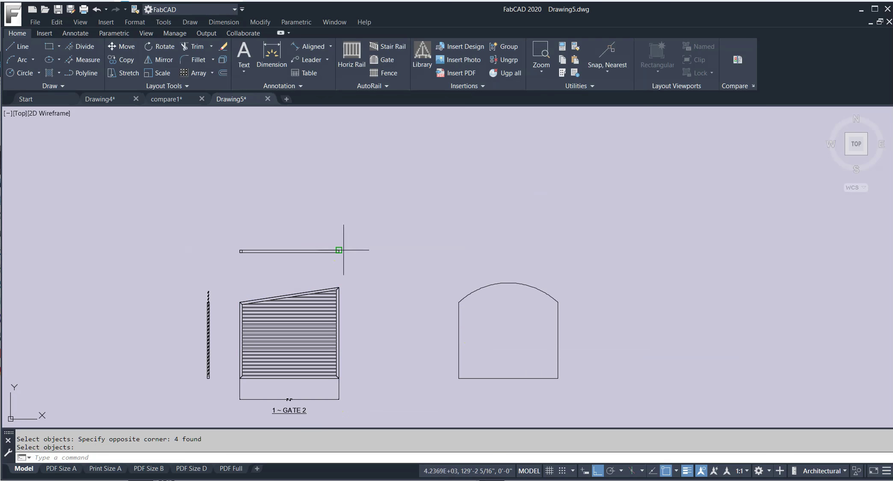
left_click(415, 333)
Generate louvered GATE 3 on the arched outline and place its bill of materials.
left_click(385, 62)
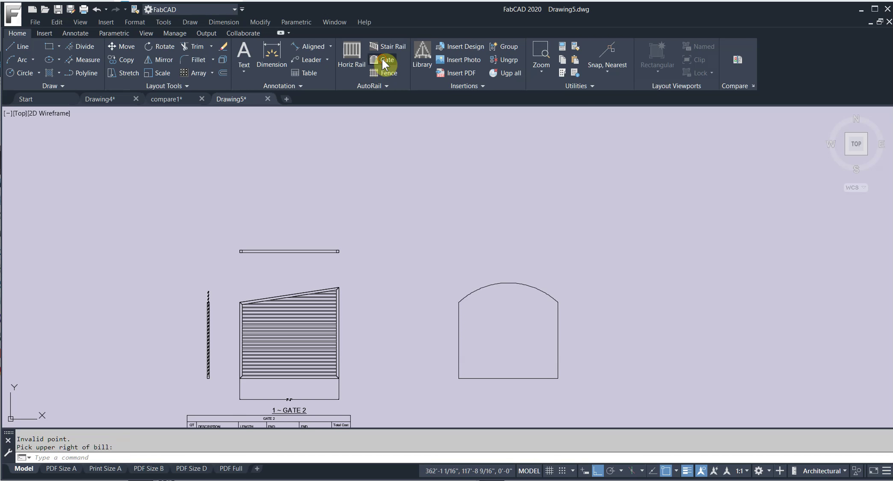
left_click(476, 302)
left_click(387, 374)
left_click(471, 326)
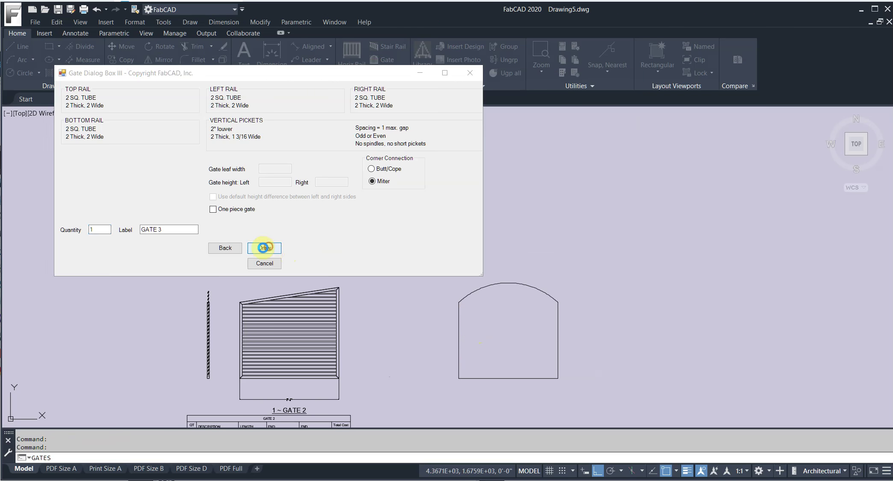
left_click(261, 248)
left_click(592, 403)
left_click(422, 263)
key("Return")
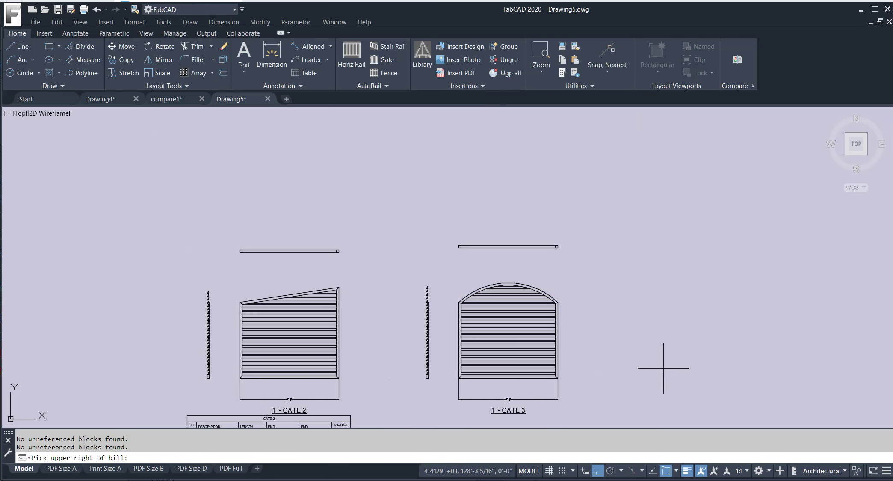
left_click(769, 389)
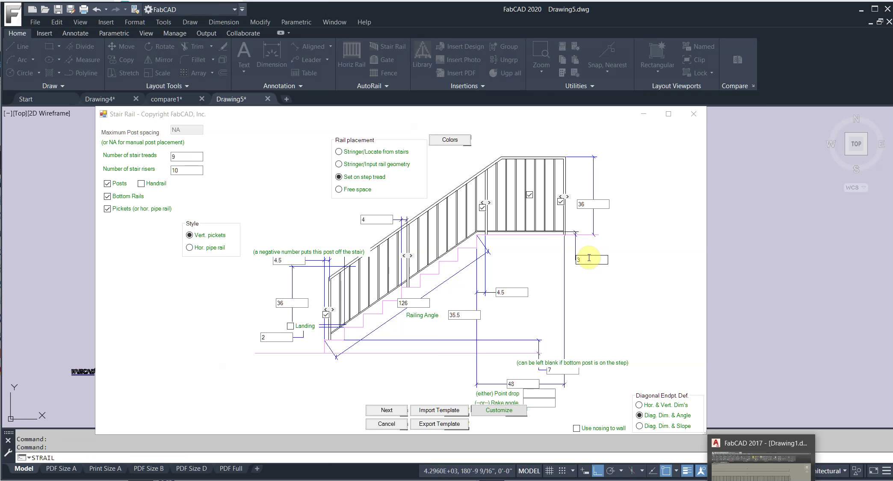
Set the stair rail to have no top post and change the 48 dimension to 1.
left_click(482, 208)
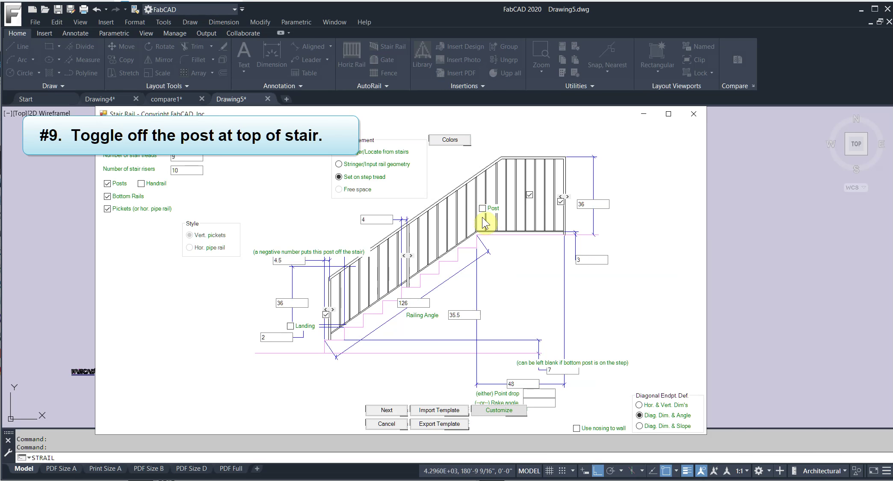
double_click(508, 384)
type("1")
left_click(396, 411)
Draw the stair rail, placing the stair elevation and picking the treads.
left_click(318, 302)
left_click(417, 278)
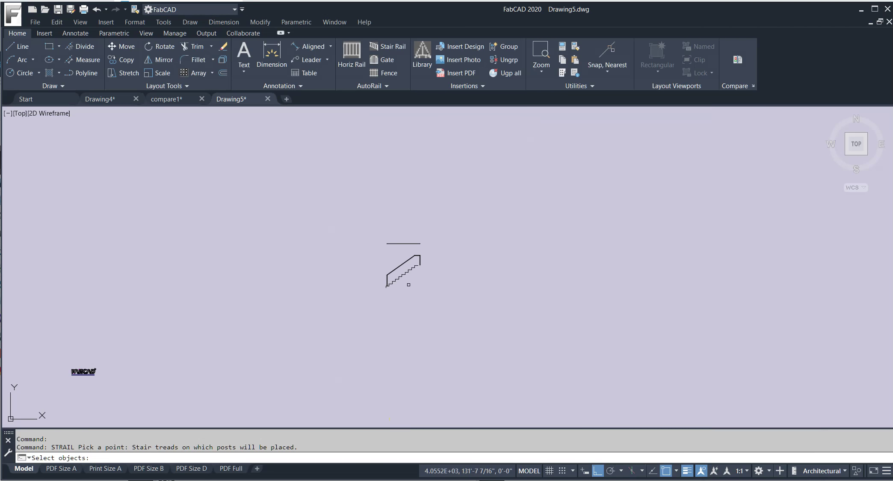
scroll(408, 284, "up", 4)
left_click(392, 260)
right_click(522, 311)
Place the stair rail's bill of materials and view the whole stair drawing.
left_click(450, 336)
scroll(428, 261, "up", 6)
middle_click_drag(435, 249, 366, 334)
scroll(587, 390, "down", 8)
middle_click_drag(587, 390, 538, 316)
scroll(532, 257, "up", 1)
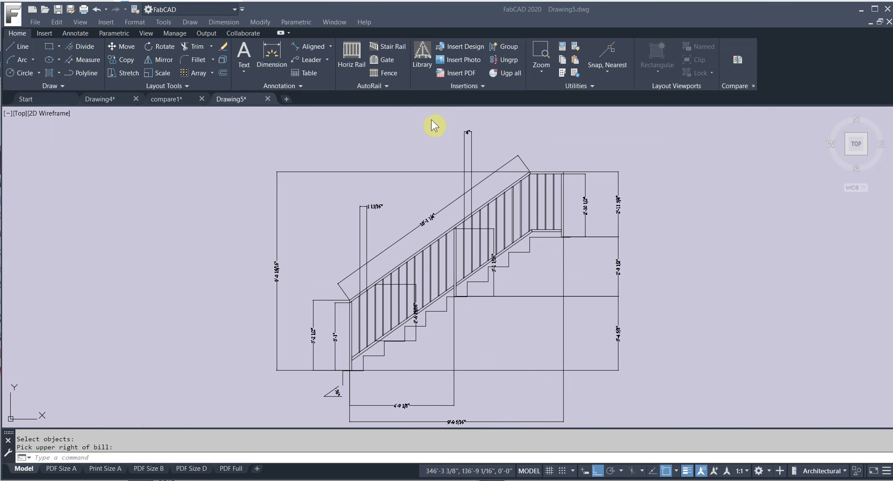
Open the DesignCenter library, browse the AID folder, and select Grande Forge Luxury Railings.
left_click(425, 62)
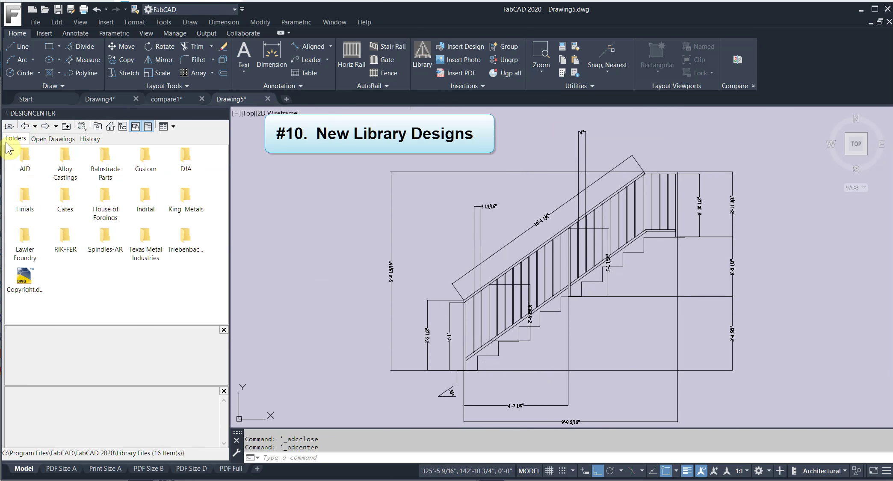
left_click(26, 162)
double_click(25, 159)
left_click(104, 156)
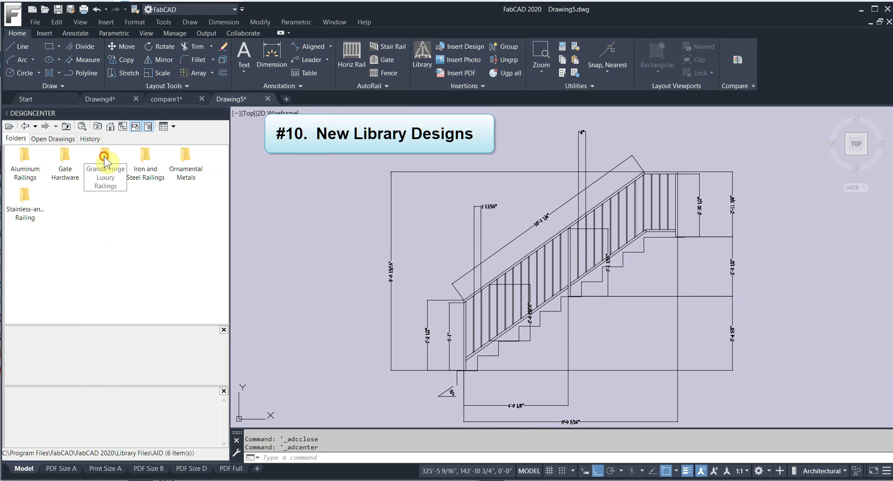
left_click(114, 184)
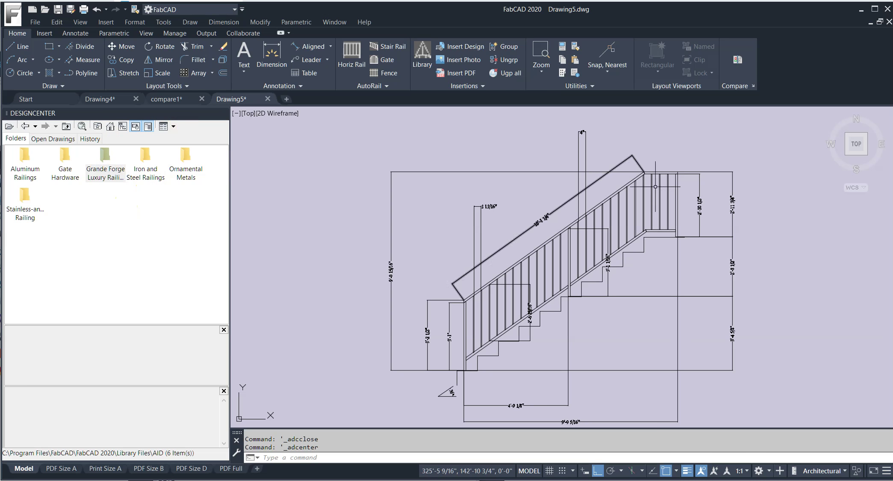
left_click(588, 85)
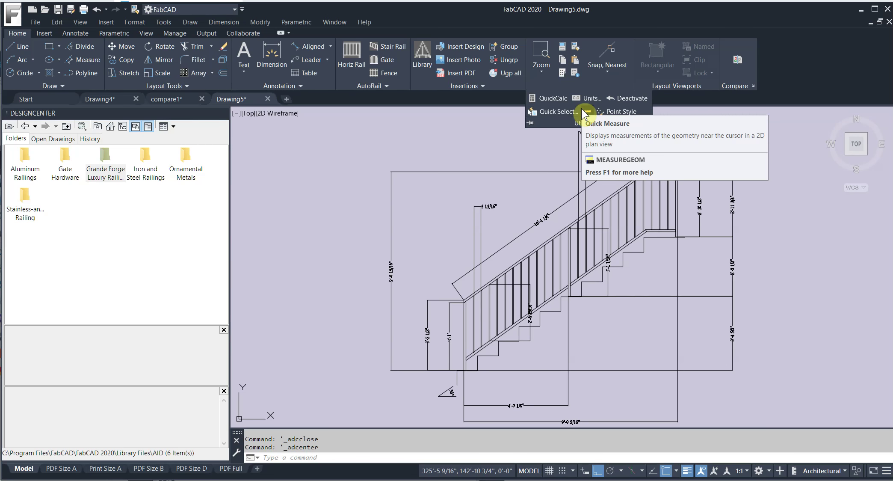